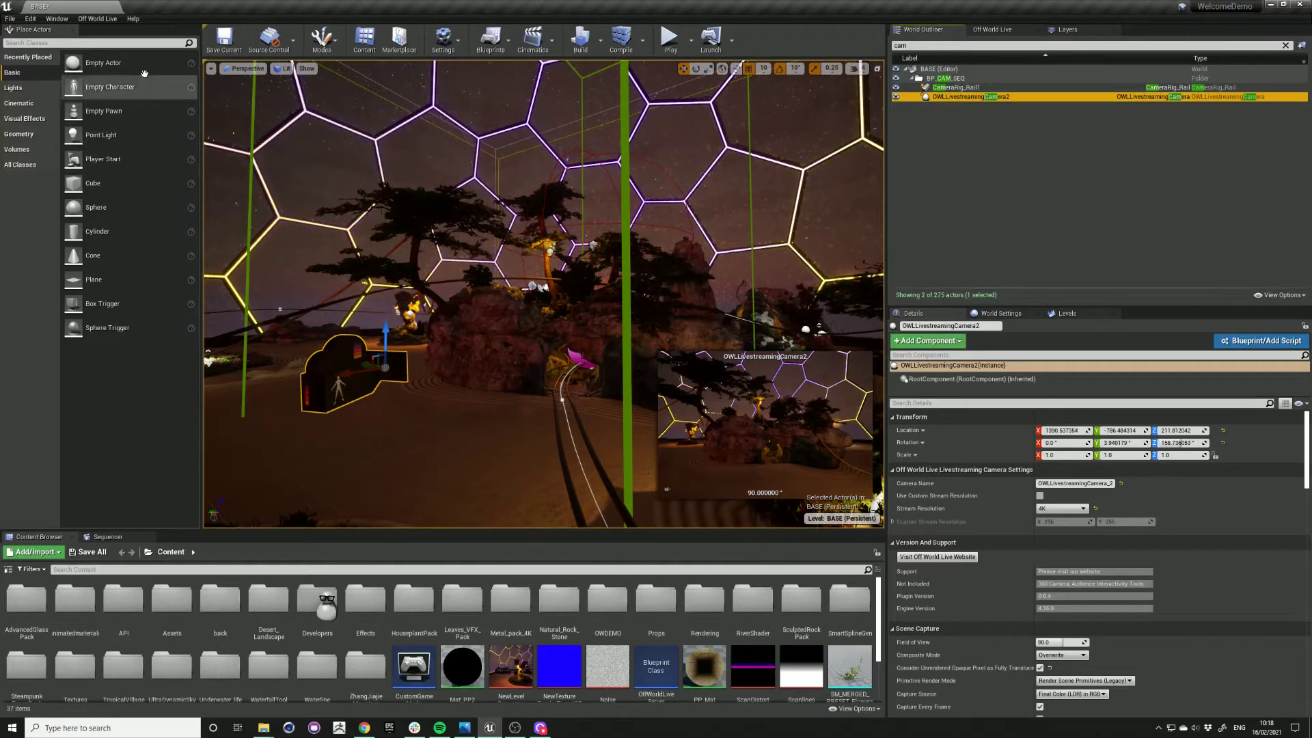
# Search the placeable actors for "camera", place a Camera in the level and snap it to a view of the red rocks and trees.
pyautogui.click(121, 43)
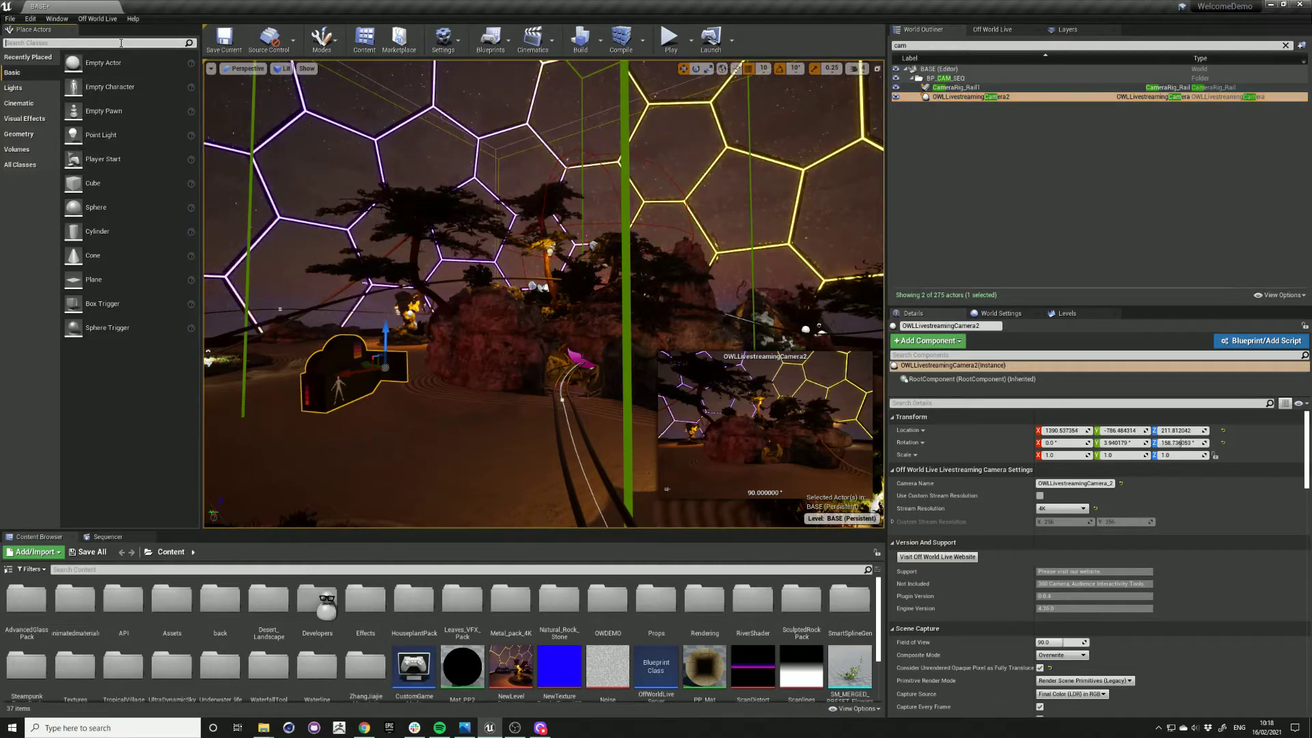
pyautogui.write('camera')
pyautogui.moveTo(38, 63); pyautogui.dragTo(452, 459)
pyautogui.scroll(2, 499, 346)
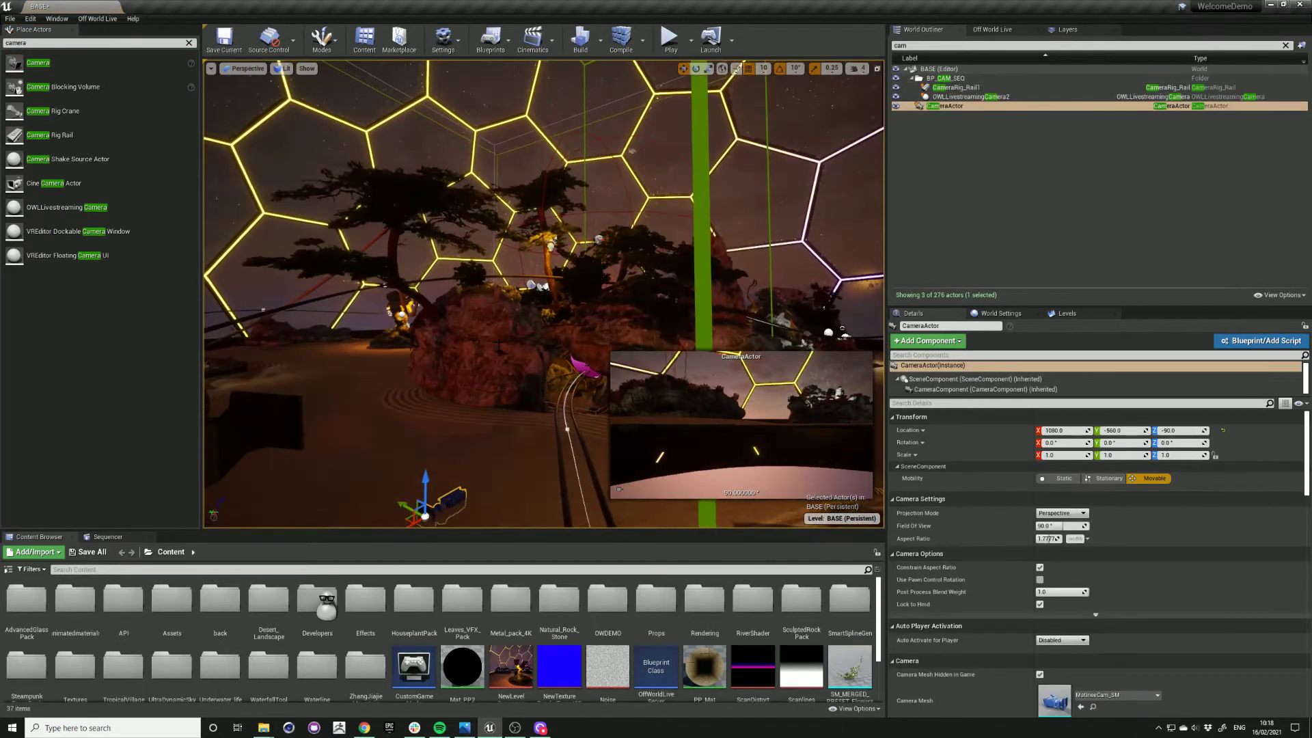
pyautogui.scroll(4, 499, 345)
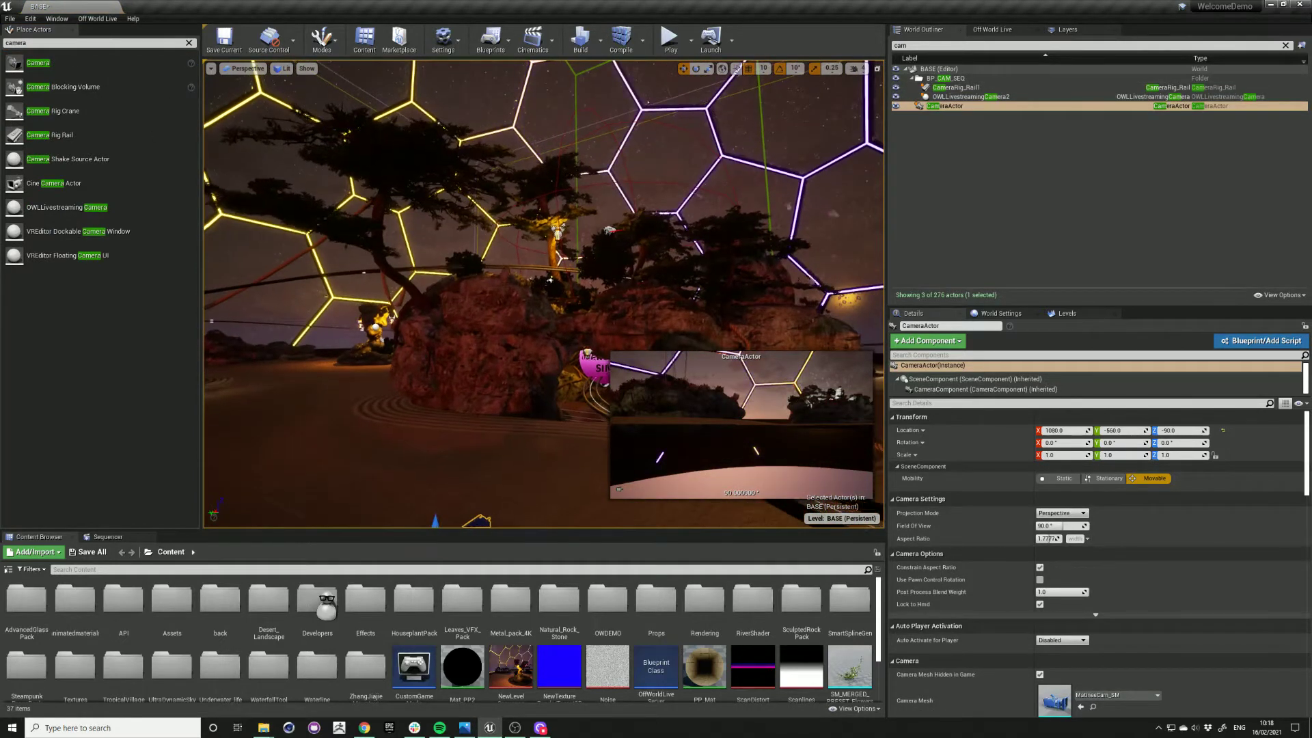
pyautogui.rightClick(946, 107)
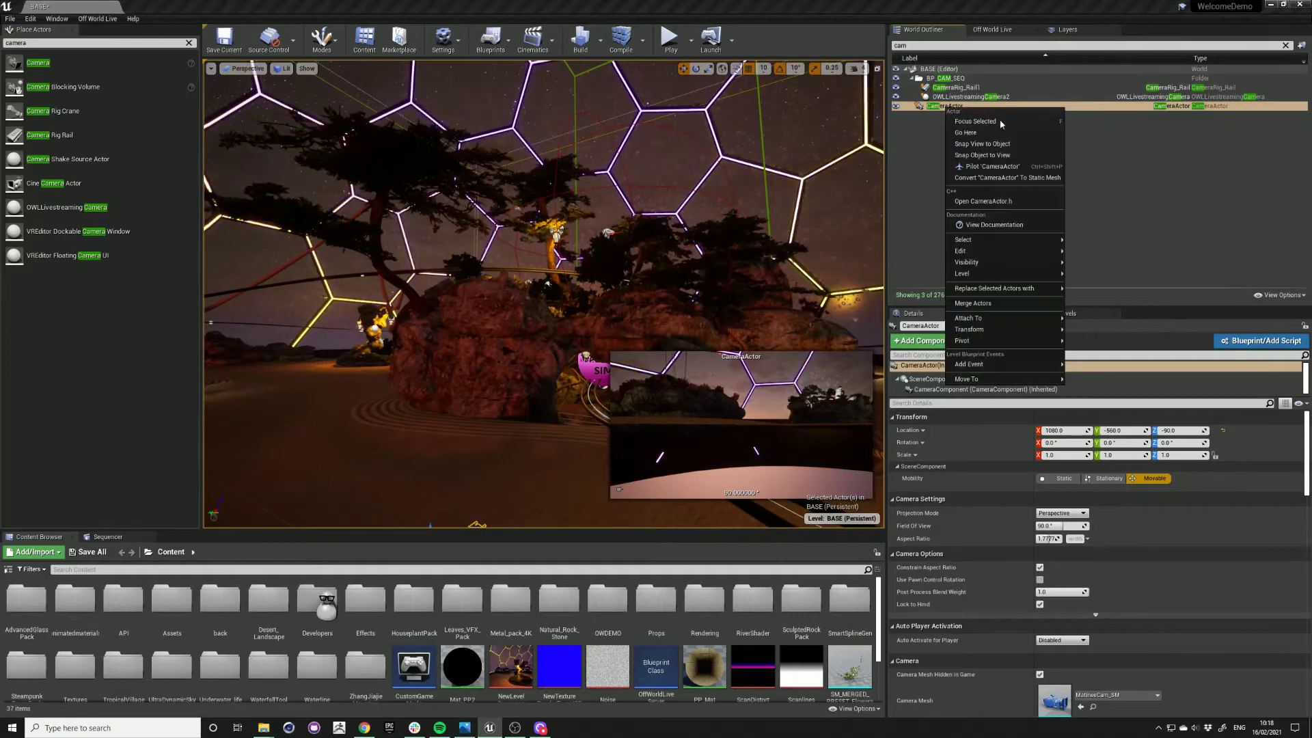
pyautogui.click(1002, 155)
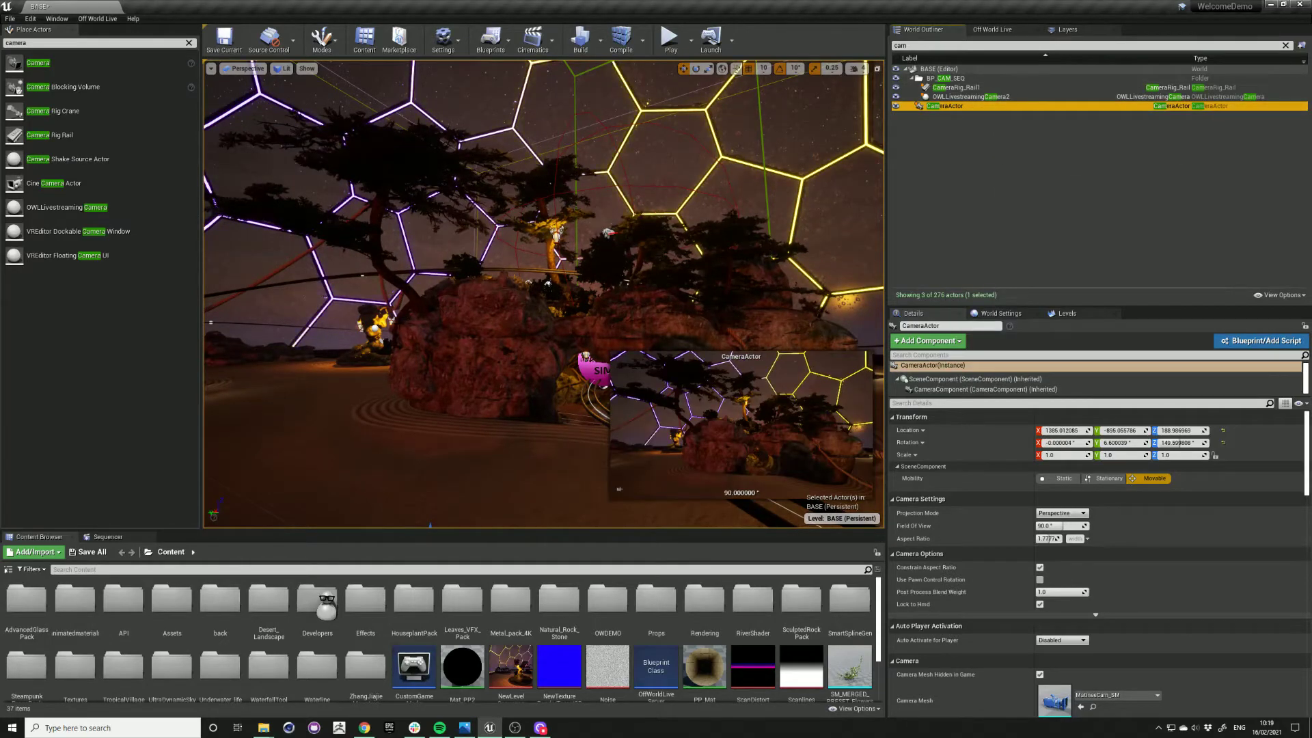
# Place a second Camera in the level and snap it to a view across the sand toward the rock arch.
pyautogui.moveTo(682, 220); pyautogui.dragTo(383, 234, button='right')
pyautogui.moveTo(537, 334); pyautogui.dragTo(536, 306, button='right')
pyautogui.moveTo(554, 367); pyautogui.dragTo(555, 367, button='right')
pyautogui.moveTo(38, 62); pyautogui.dragTo(543, 406)
pyautogui.rightClick(949, 114)
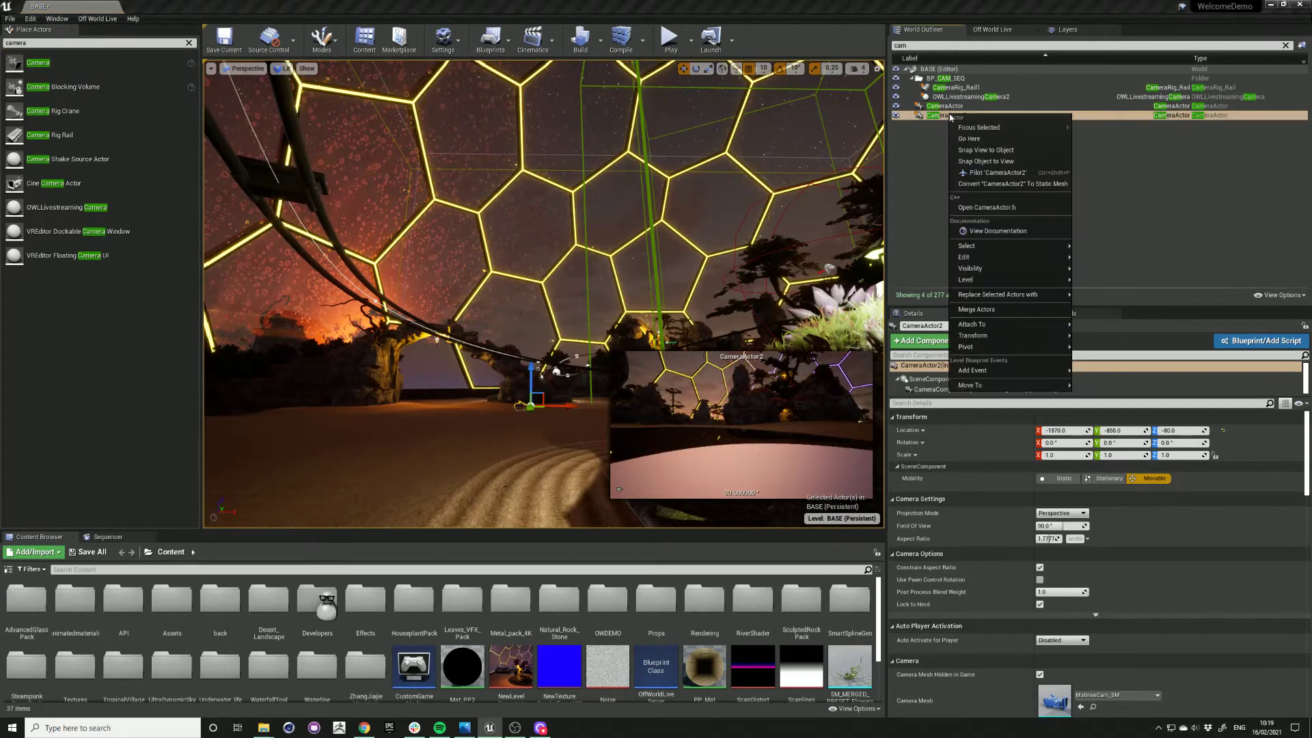
pyautogui.click(1007, 161)
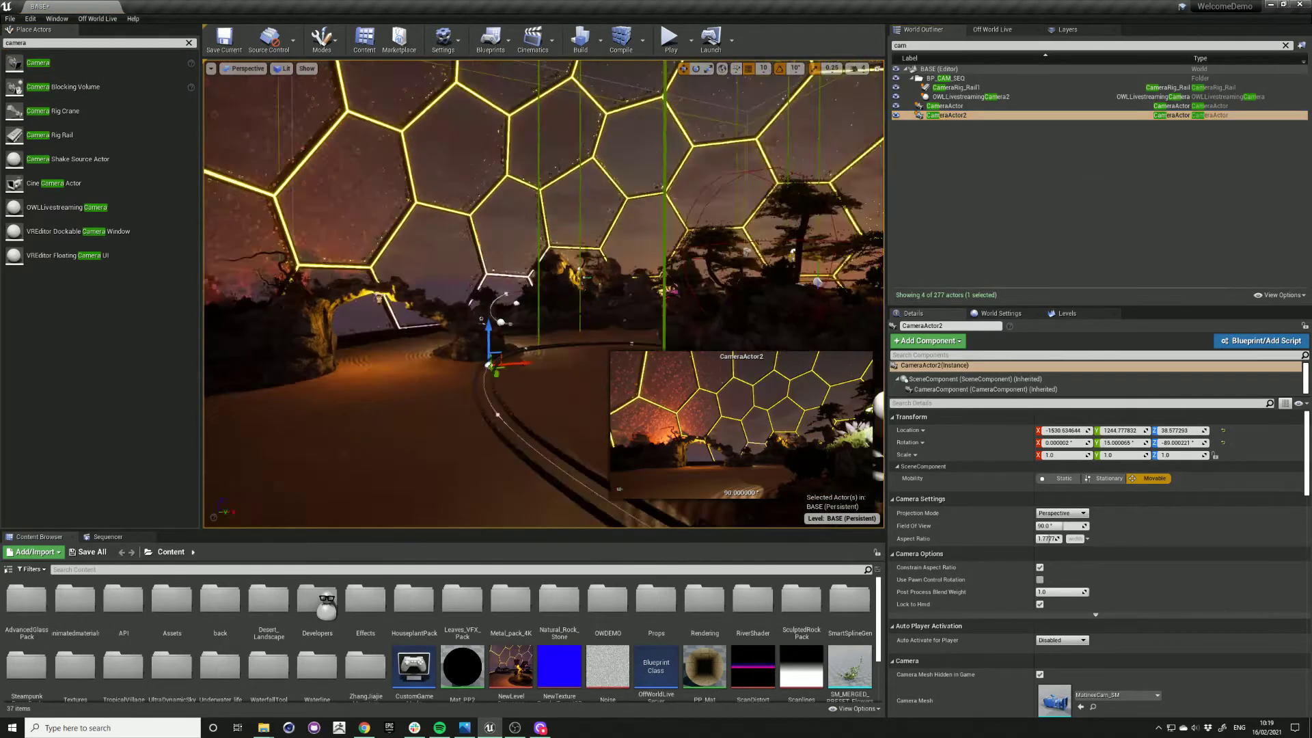
# Place a third Camera and snap it to an elevated view overlooking the rock garden.
pyautogui.moveTo(221, 407); pyautogui.dragTo(220, 406, button='right')
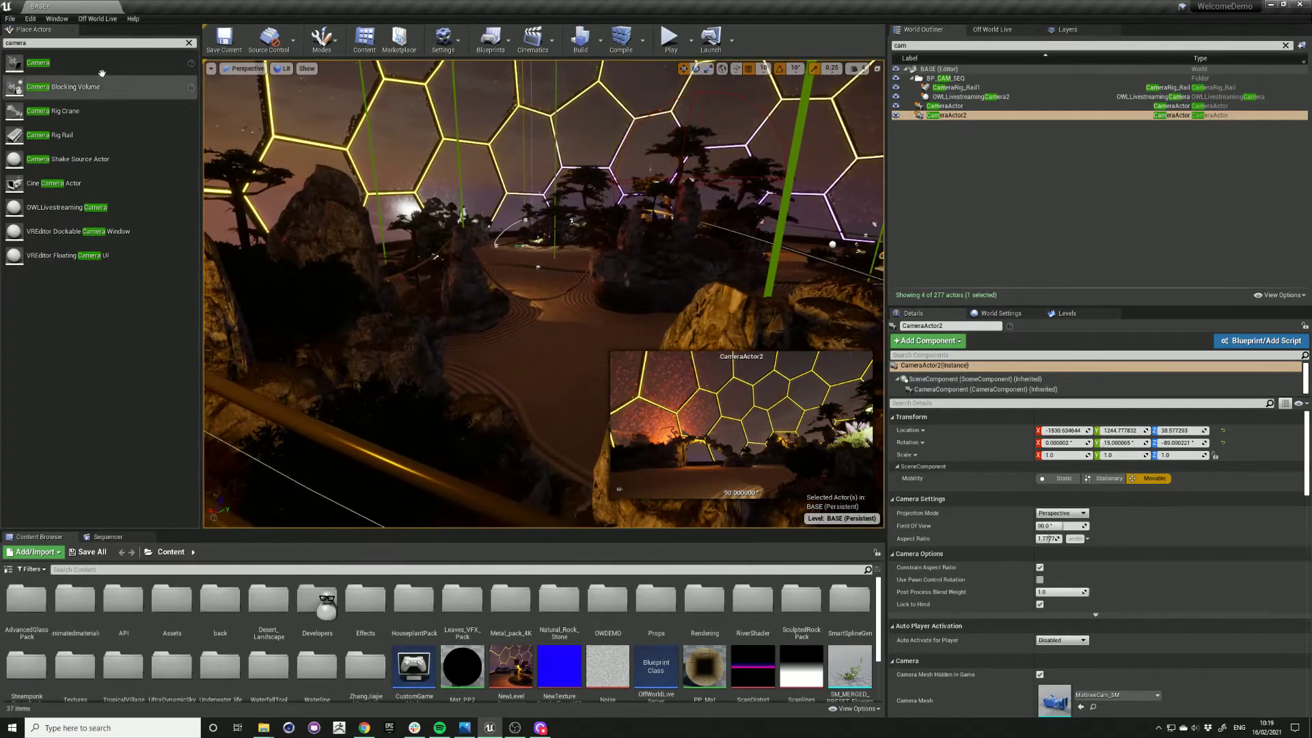
pyautogui.moveTo(47, 62); pyautogui.dragTo(475, 455)
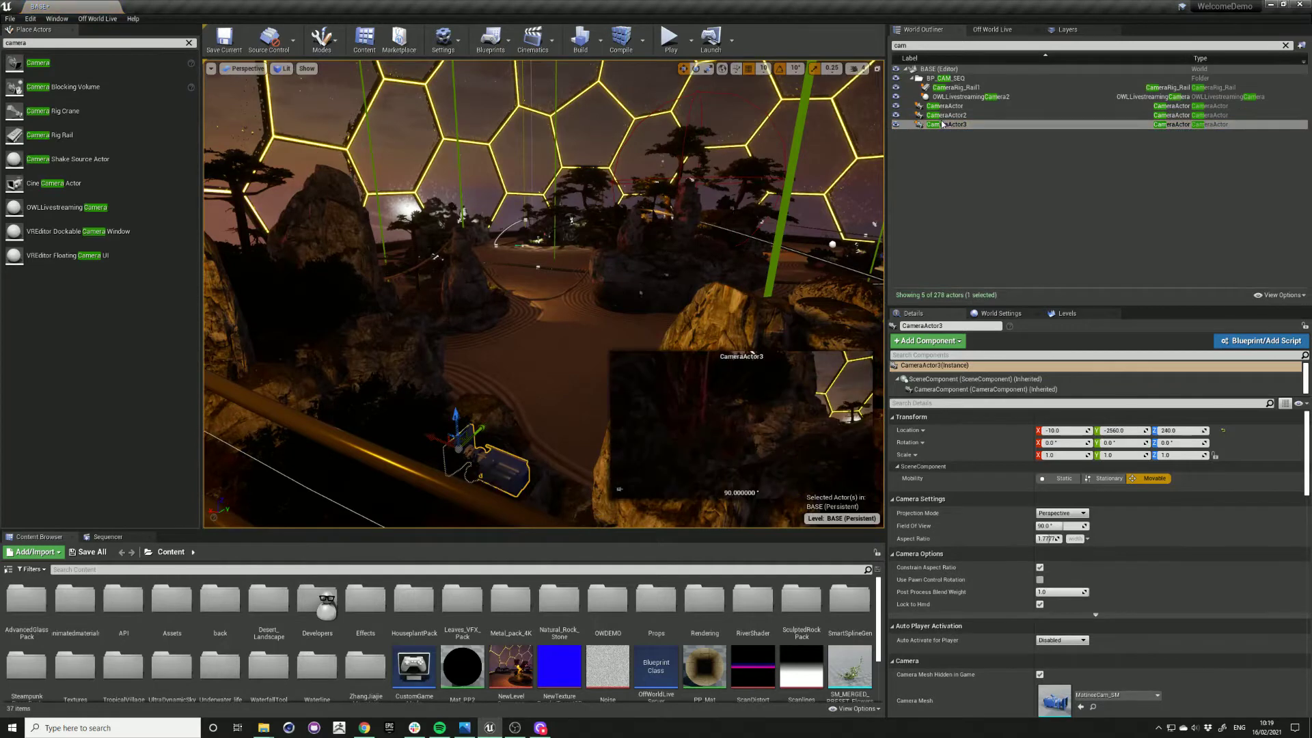
pyautogui.rightClick(943, 123)
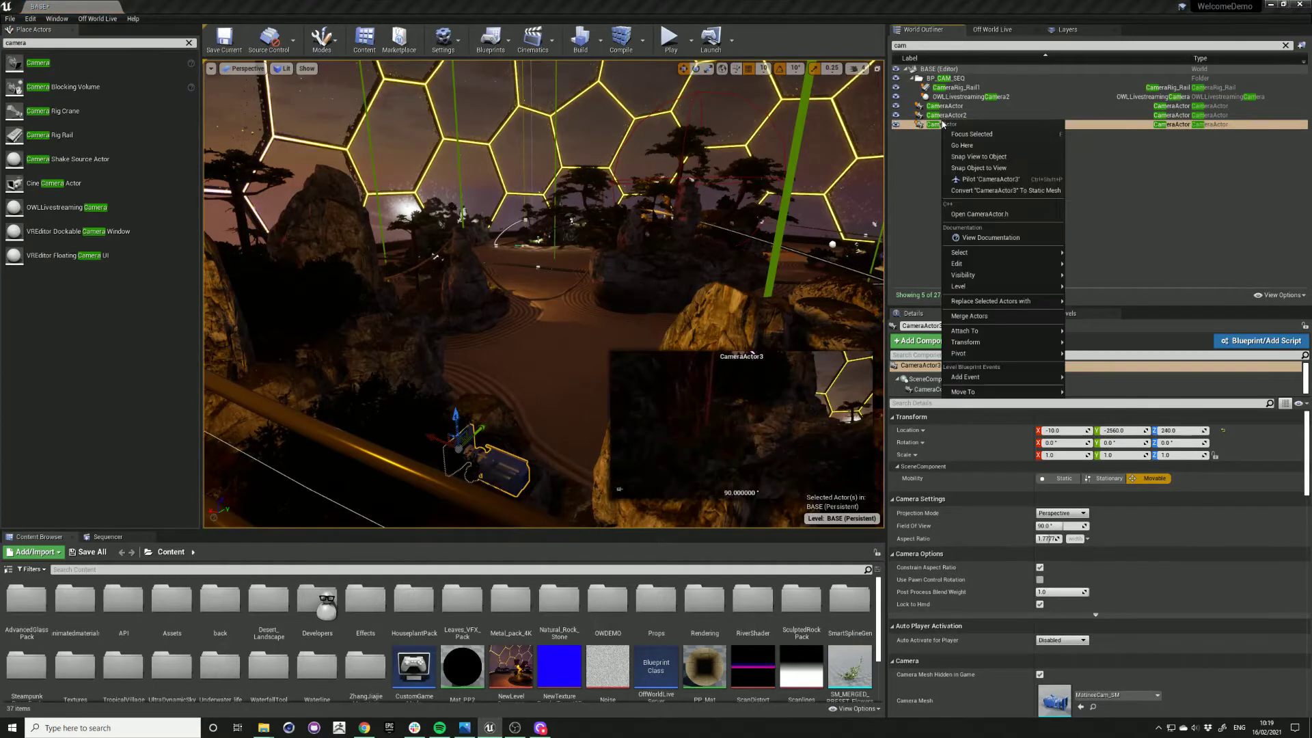
pyautogui.click(981, 168)
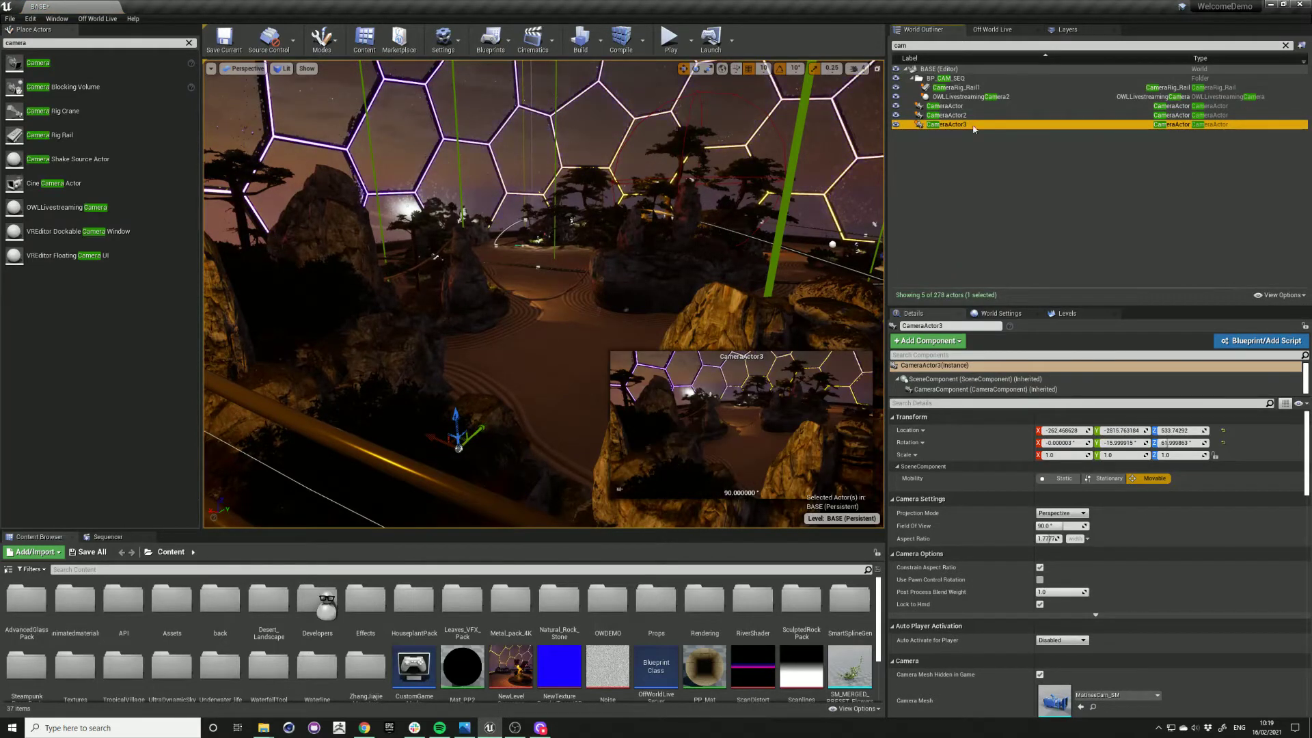
# Check the preview framing of CameraActor, CameraActor2 and CameraActor3 one after another.
pyautogui.click(953, 106)
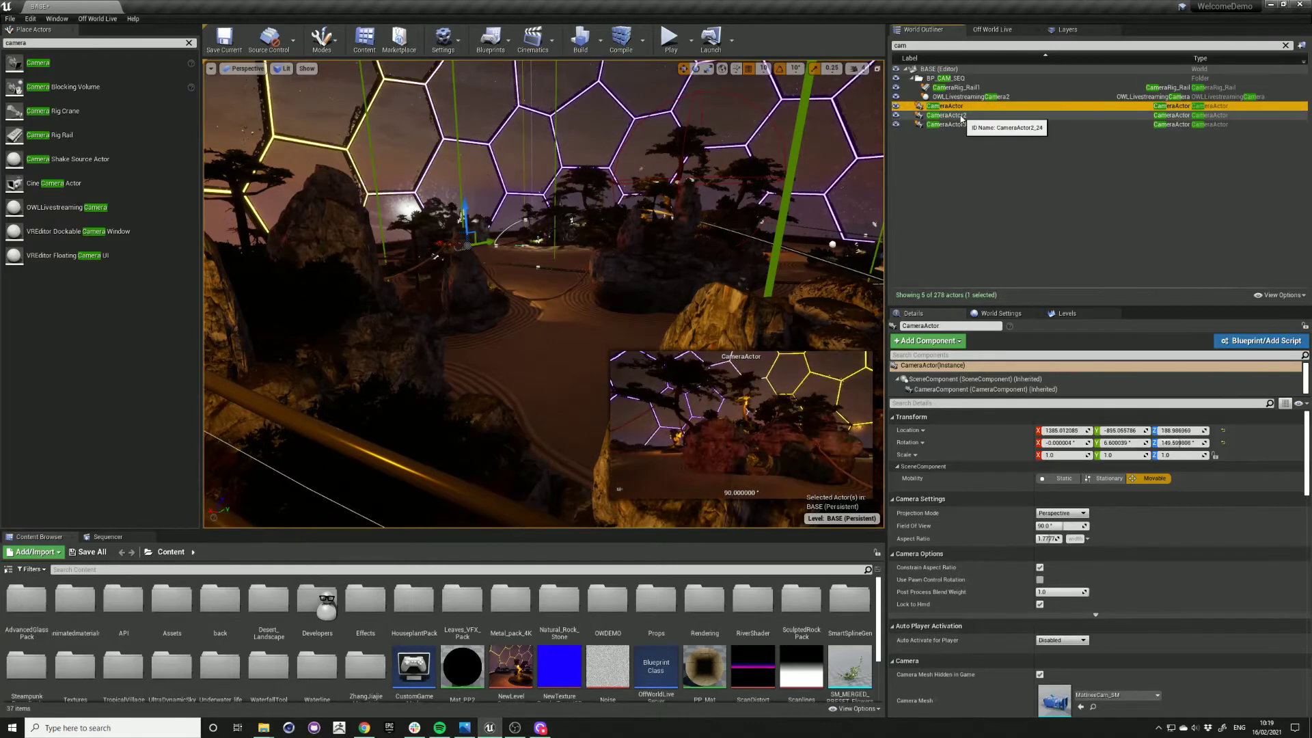
pyautogui.click(957, 114)
pyautogui.click(959, 125)
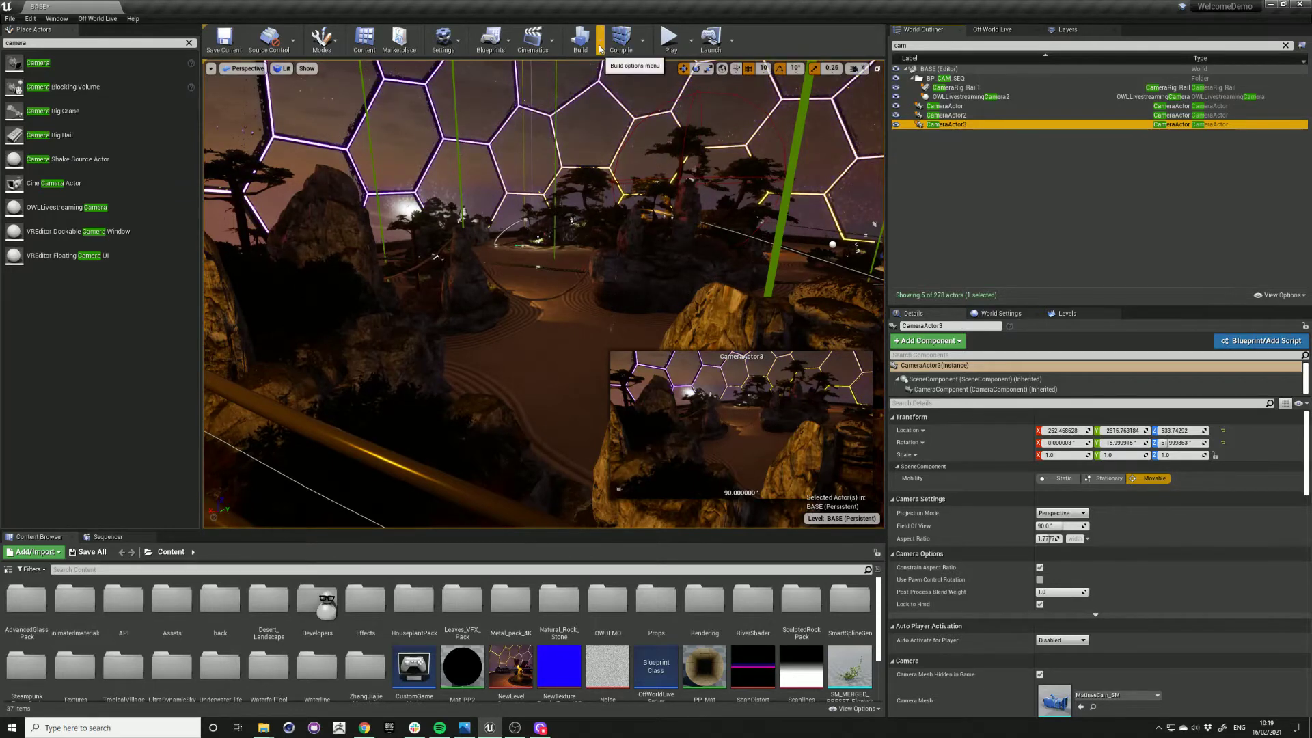
# Open the Level Blueprint and add a reference to OWLLivestreamingCamera2 in the event graph.
pyautogui.click(509, 46)
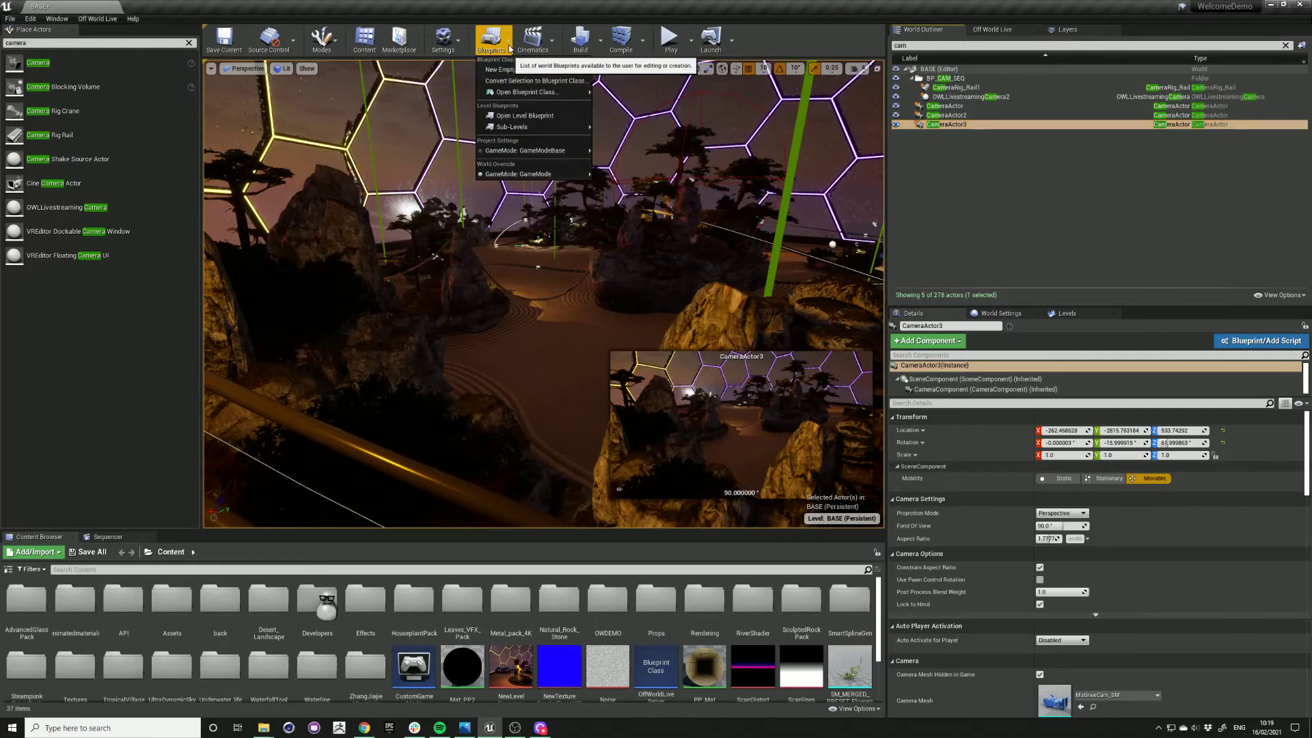
pyautogui.click(520, 116)
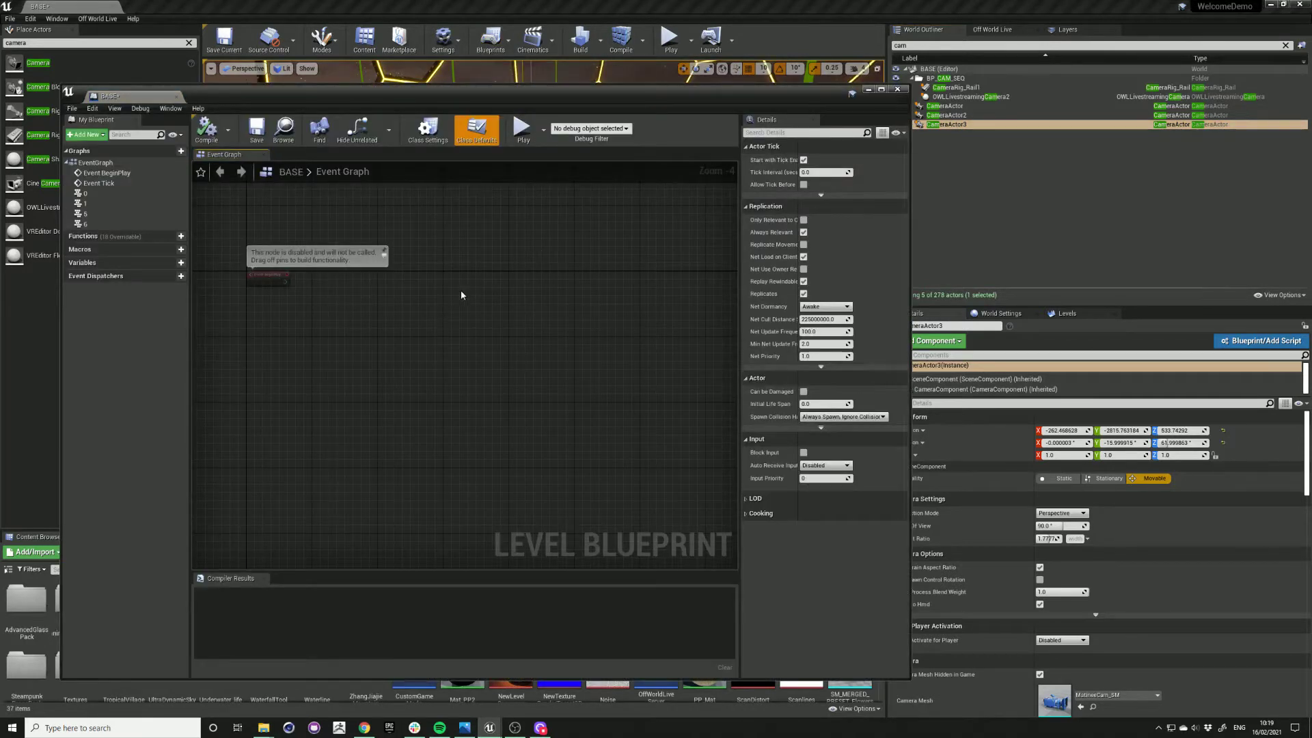
pyautogui.moveTo(460, 290); pyautogui.dragTo(433, 329, button='right')
pyautogui.scroll(1, 422, 326)
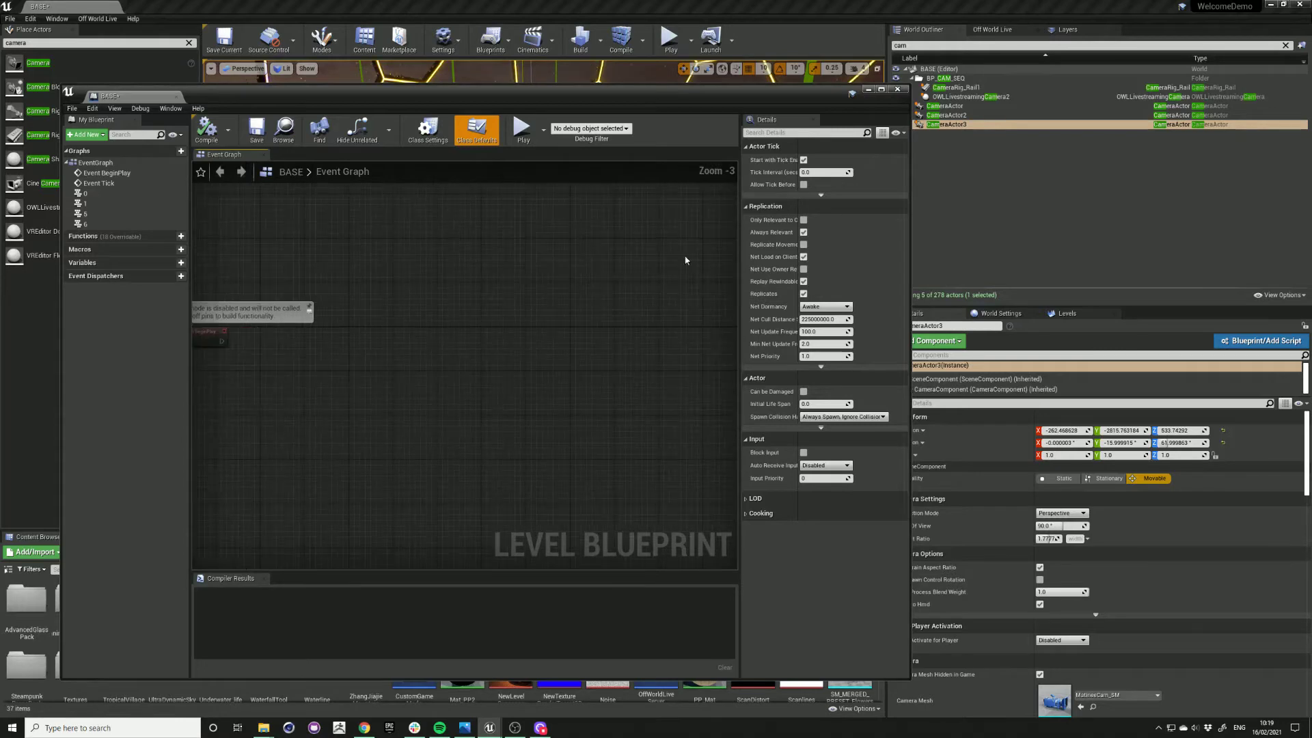
pyautogui.click(964, 97)
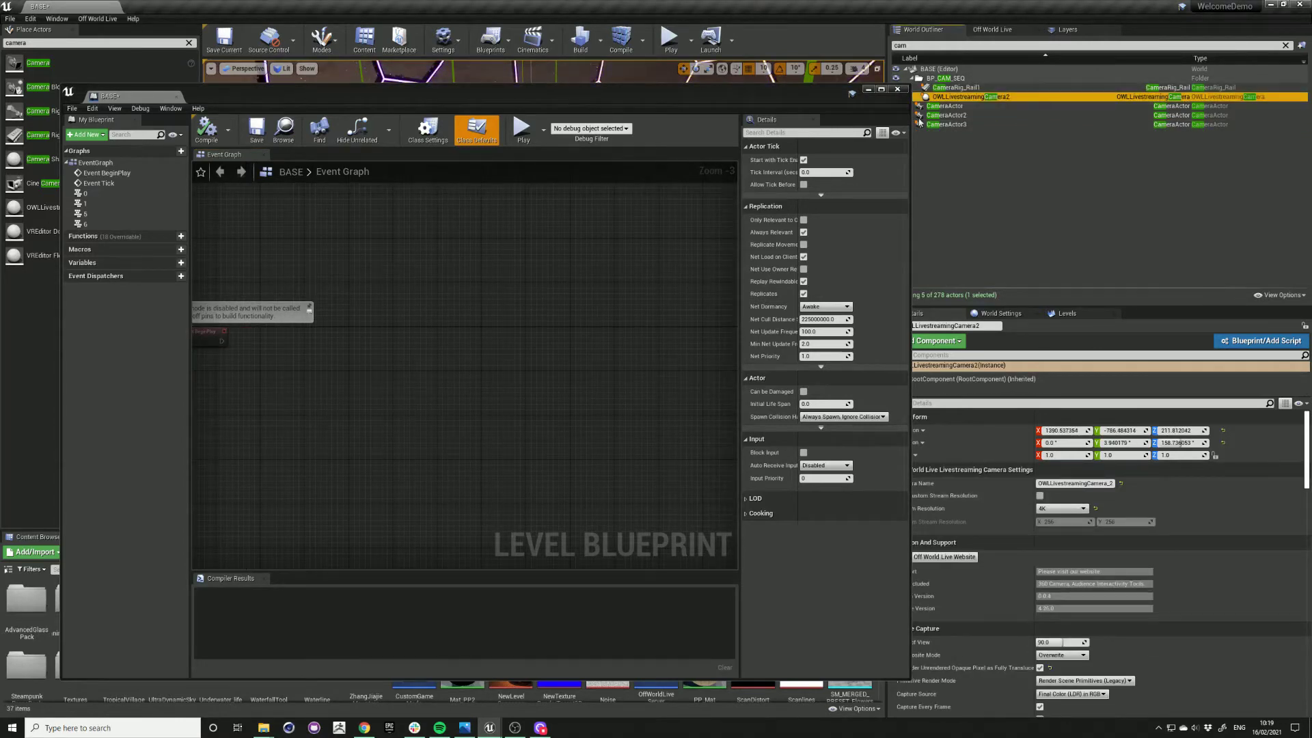
pyautogui.rightClick(346, 317)
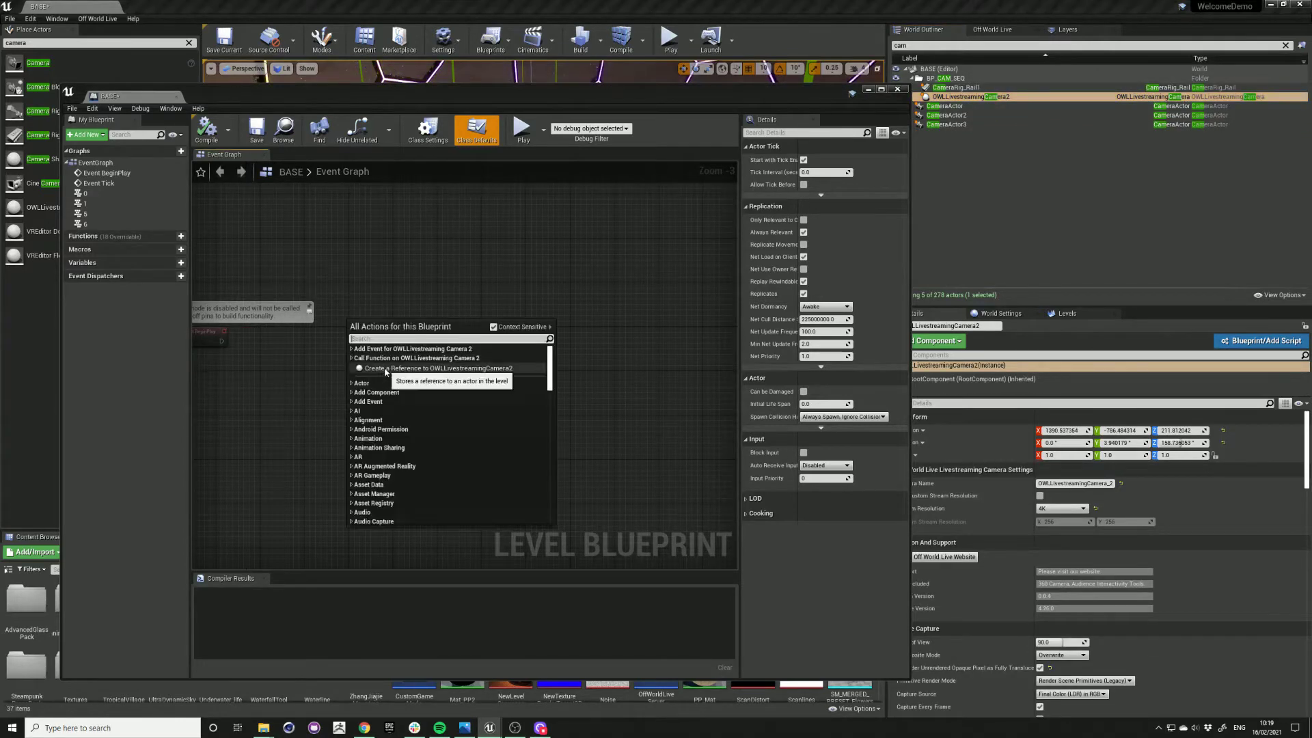
pyautogui.click(385, 370)
pyautogui.moveTo(481, 373); pyautogui.dragTo(436, 336, button='right')
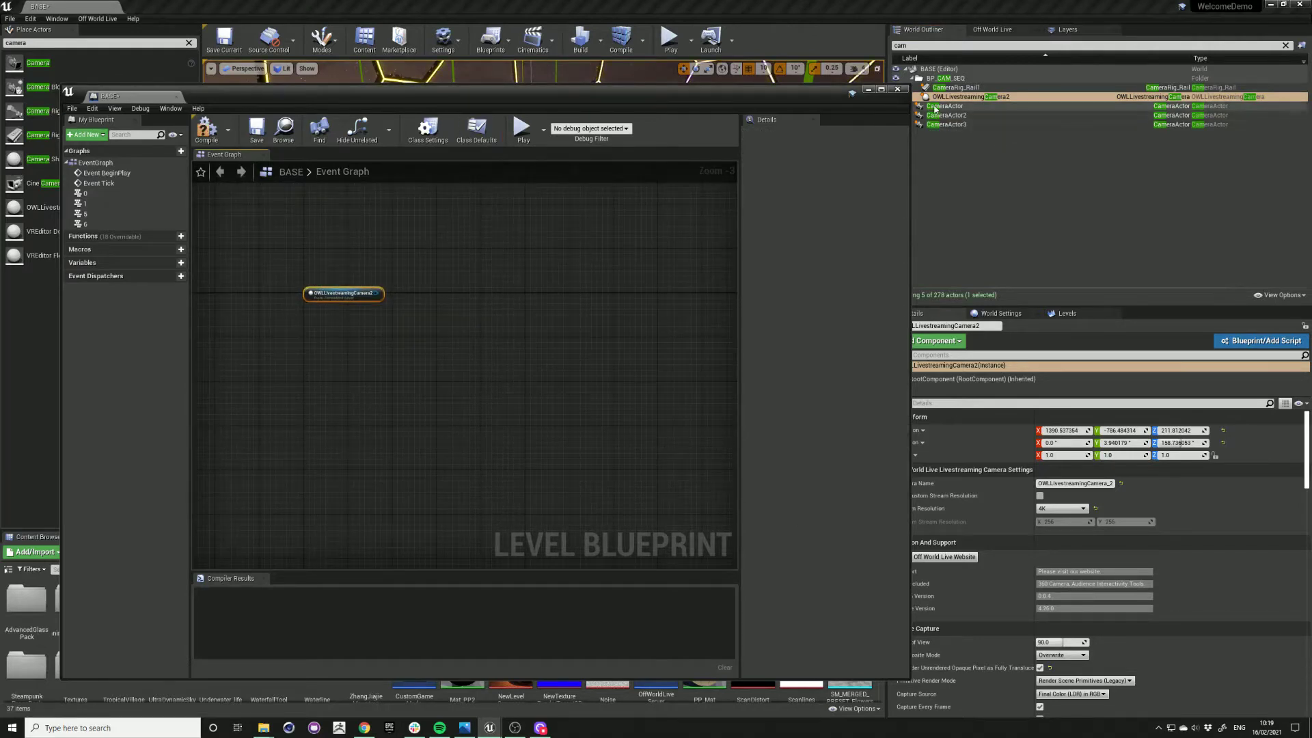
# Add references to CameraActor, CameraActor2 and CameraActor3 in the event graph, spaced out in a row.
pyautogui.click(943, 107)
pyautogui.rightClick(428, 328)
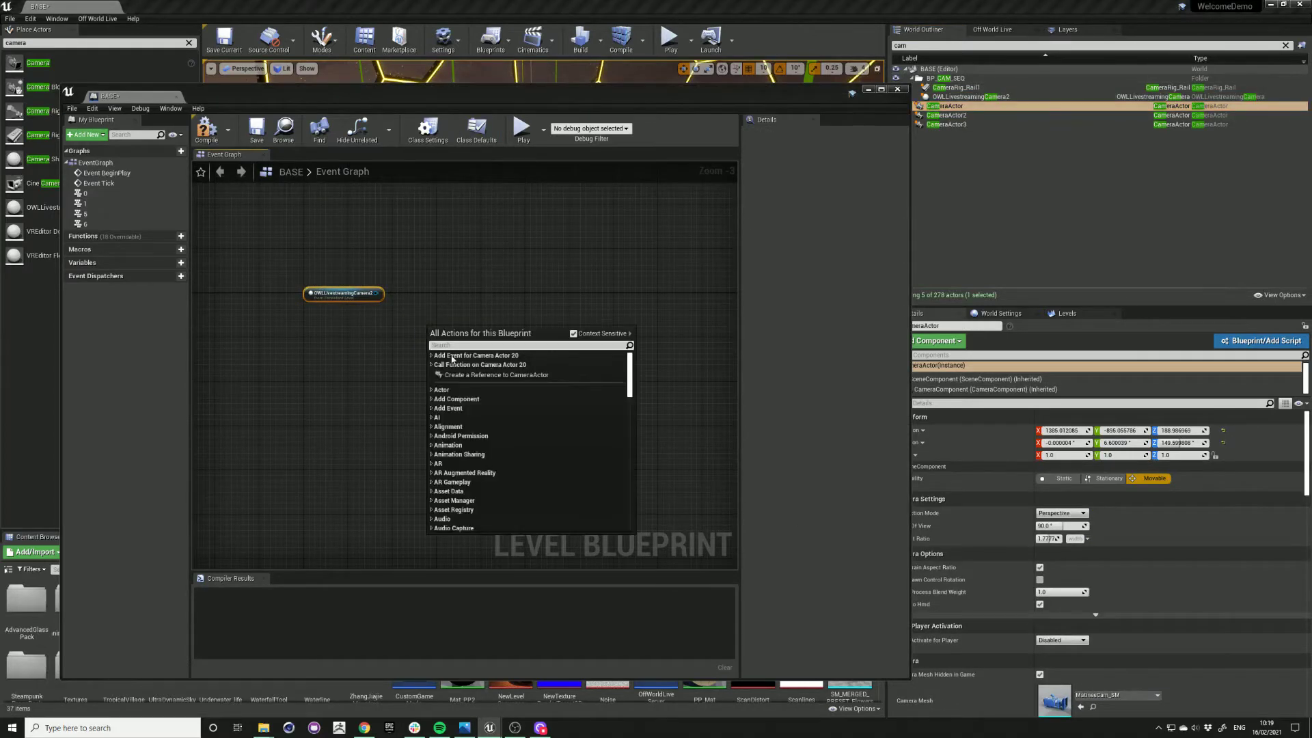
pyautogui.click(451, 373)
pyautogui.moveTo(538, 385); pyautogui.dragTo(454, 384, button='right')
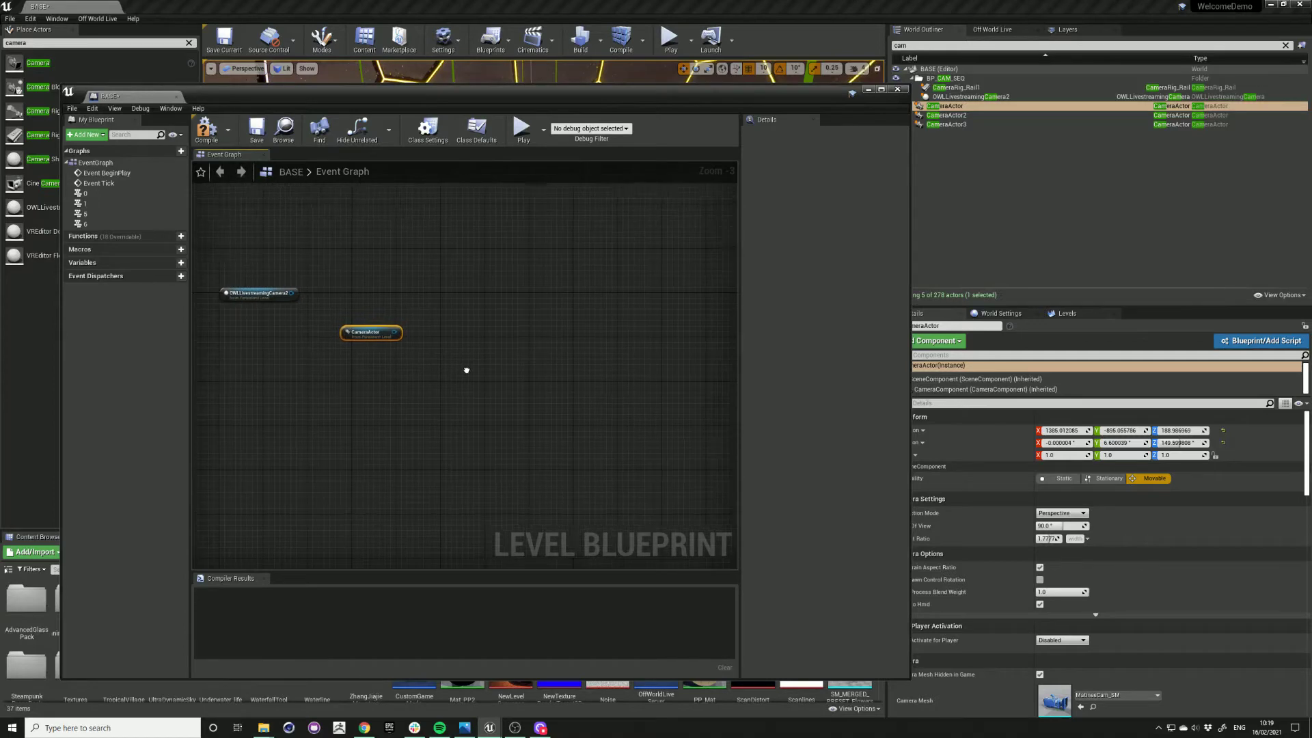
pyautogui.click(946, 115)
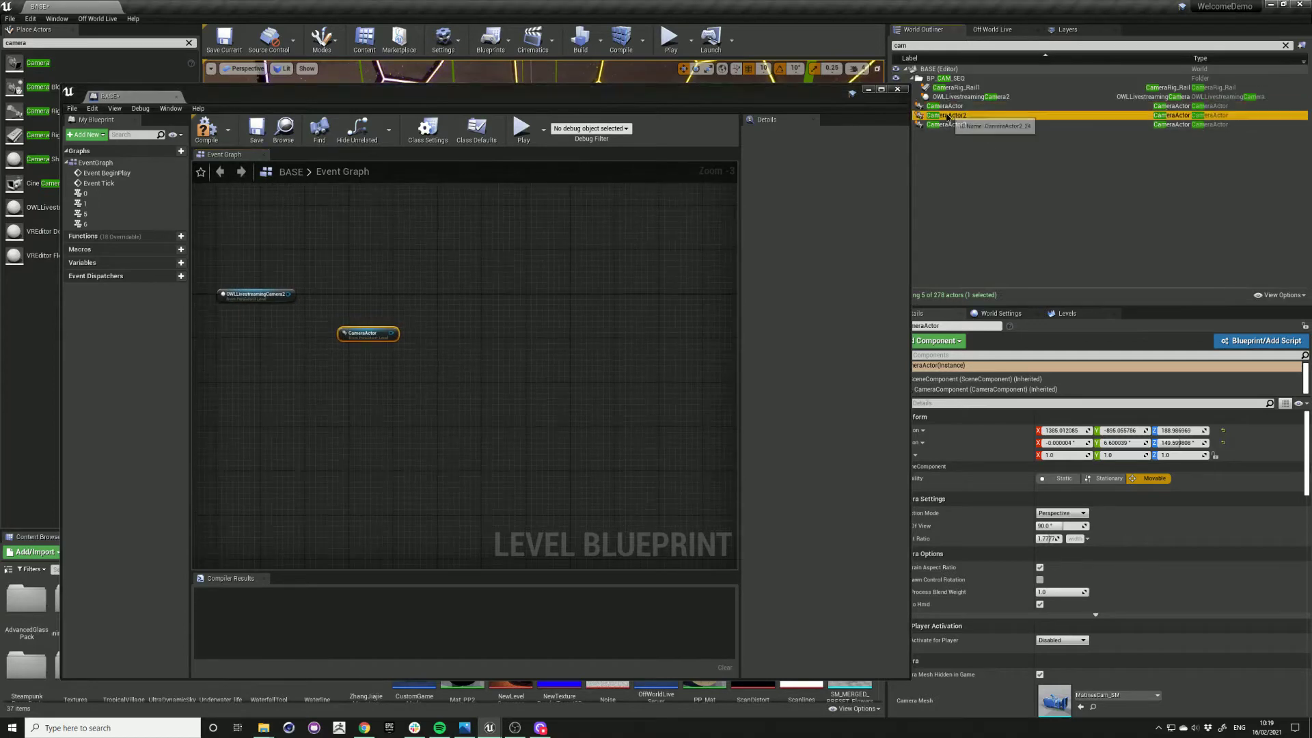
pyautogui.rightClick(483, 336)
pyautogui.click(522, 381)
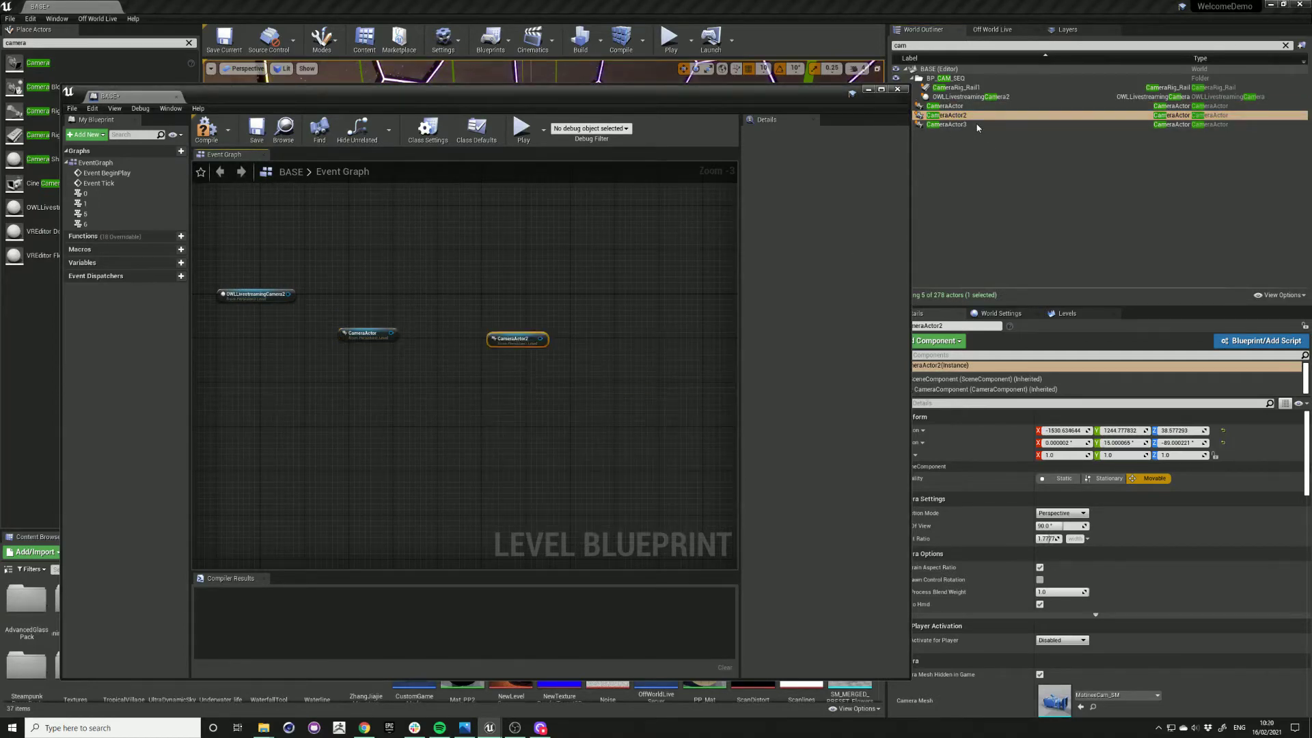
pyautogui.click(947, 124)
pyautogui.rightClick(606, 338)
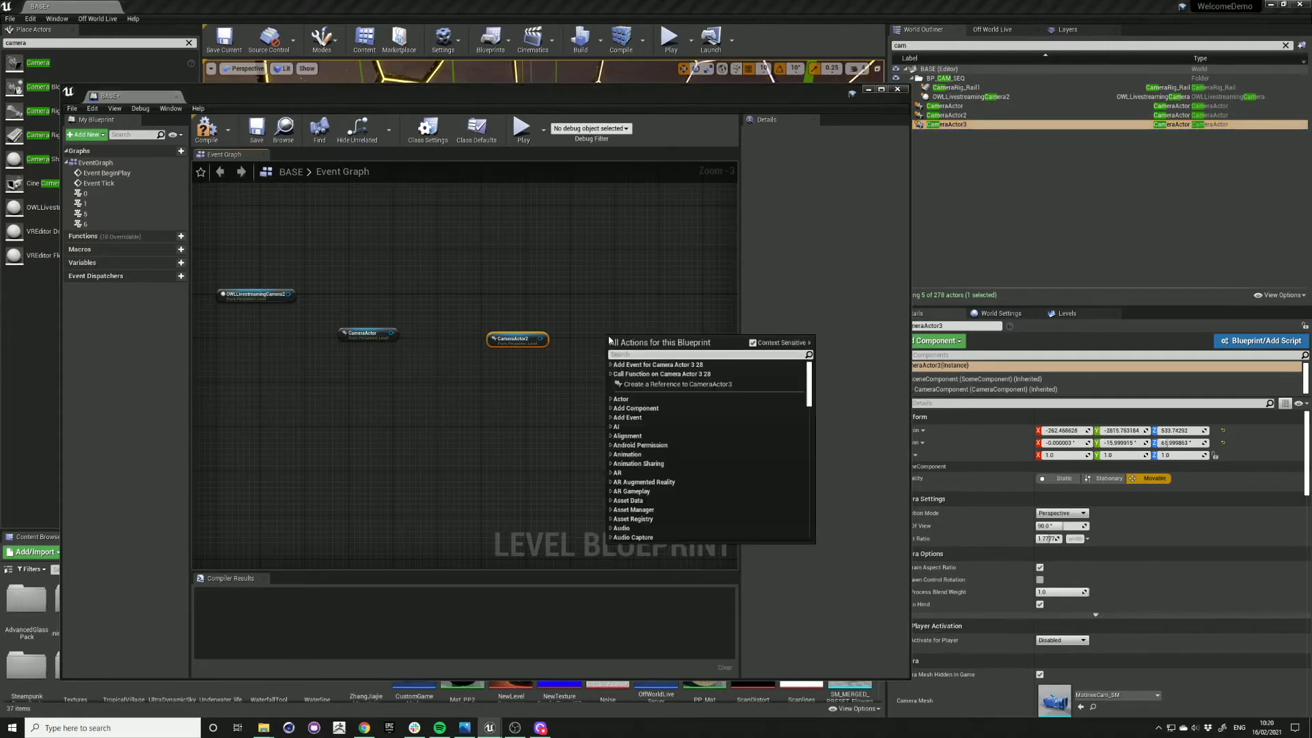
pyautogui.click(637, 386)
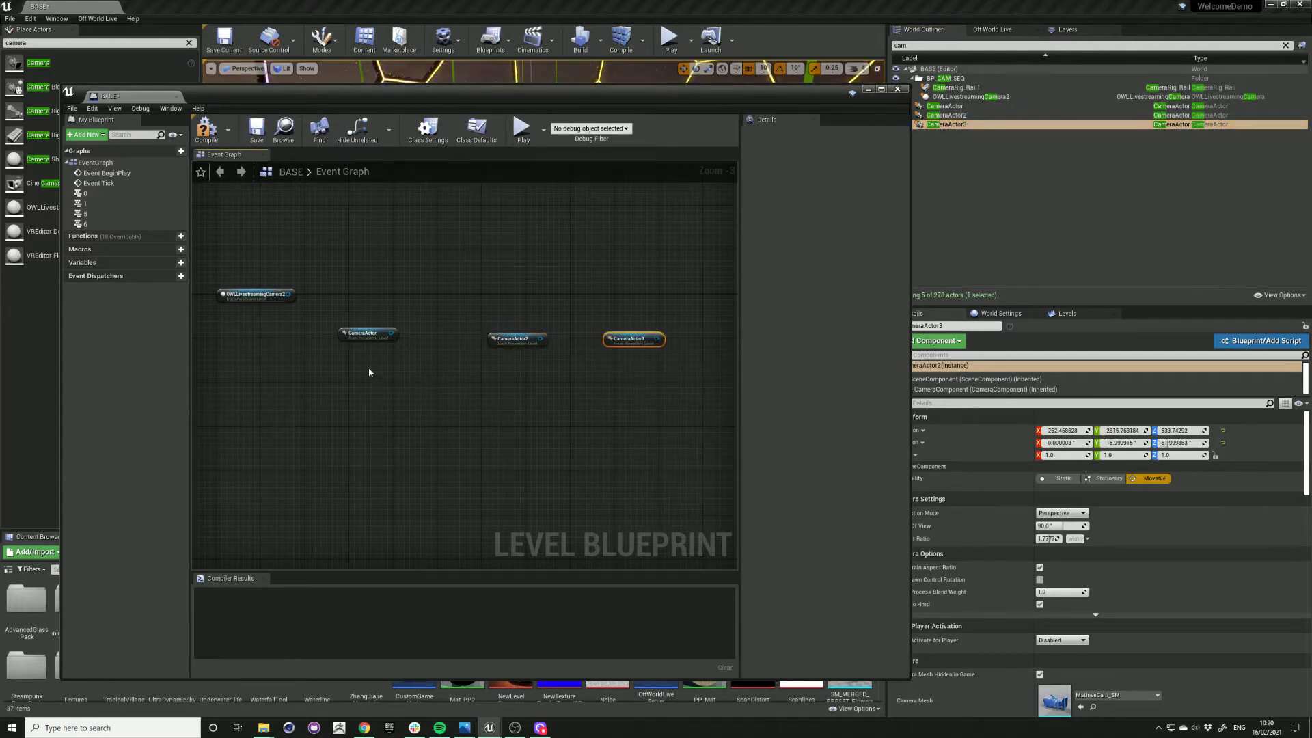
# Add an AttachActorToActor node below the CameraActor reference, with OWLLivestreamingCamera2 wired in as its Target.
pyautogui.moveTo(368, 371); pyautogui.dragTo(434, 390, button='right')
pyautogui.moveTo(437, 353); pyautogui.dragTo(423, 362)
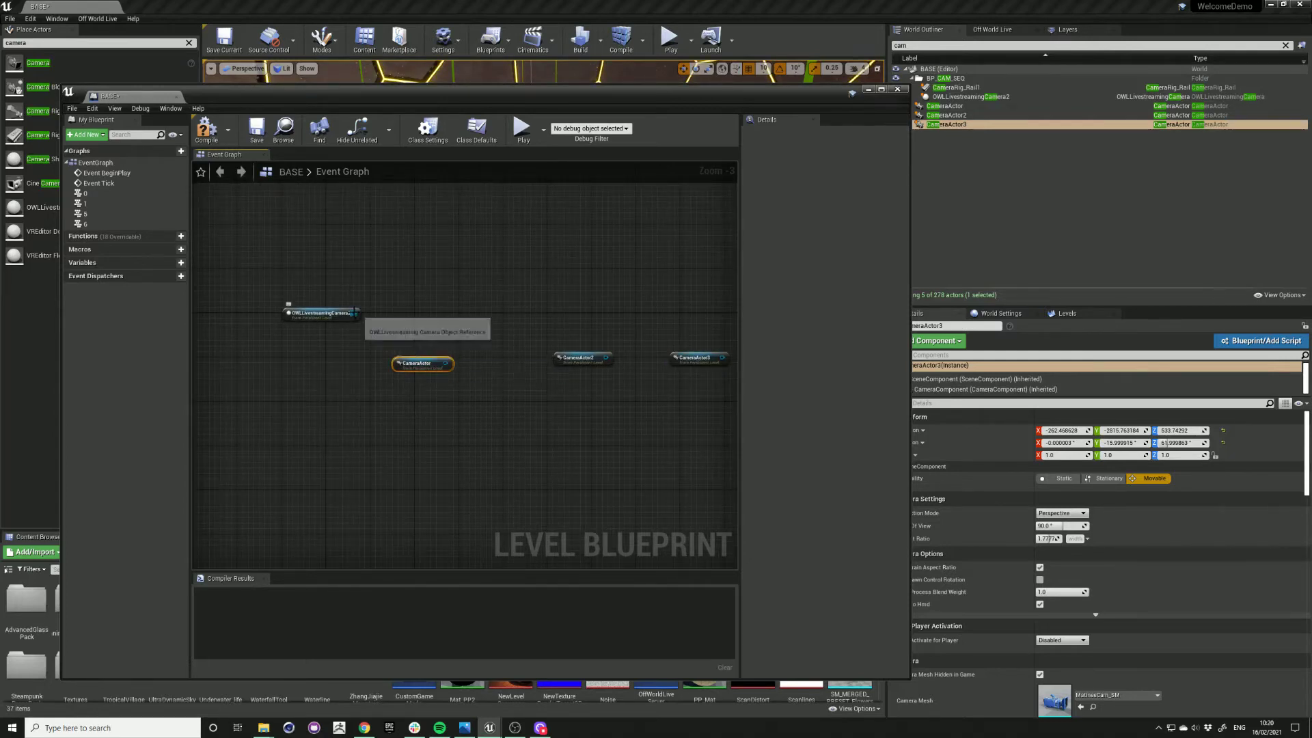
pyautogui.moveTo(353, 313); pyautogui.dragTo(380, 401)
pyautogui.write('att')
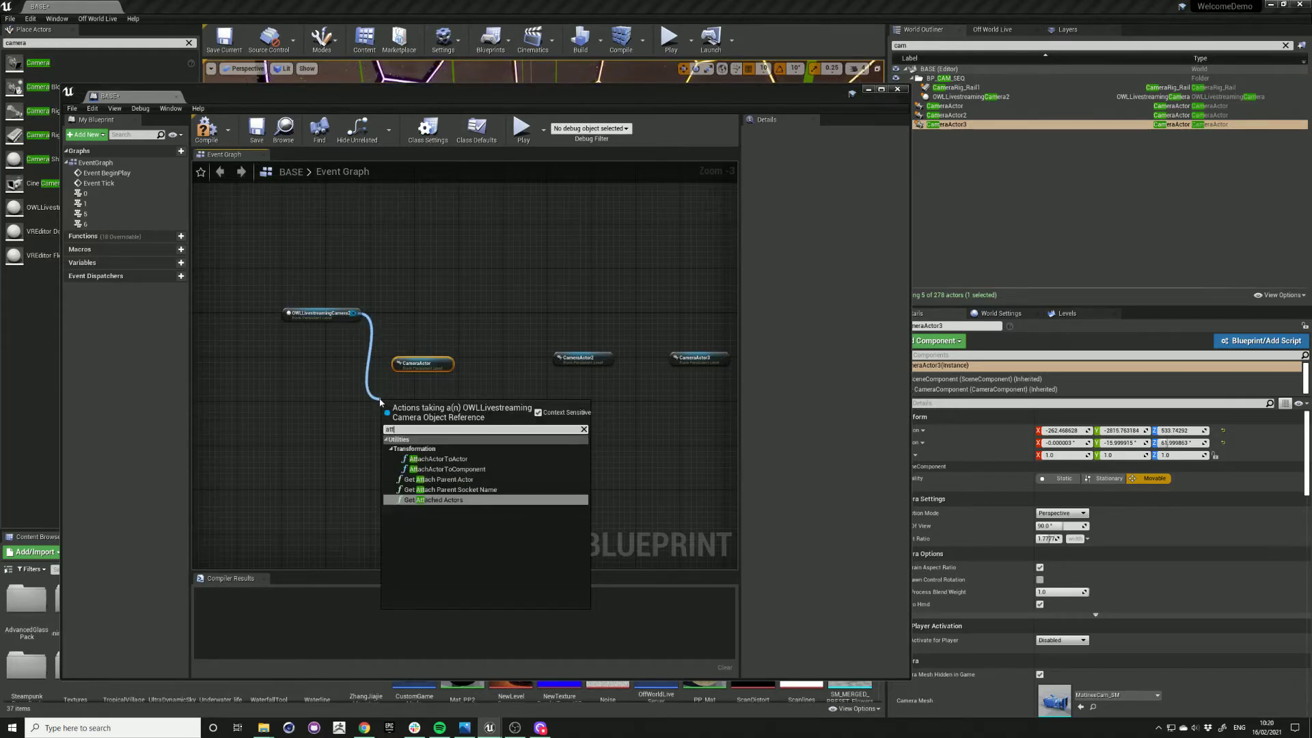
pyautogui.click(445, 460)
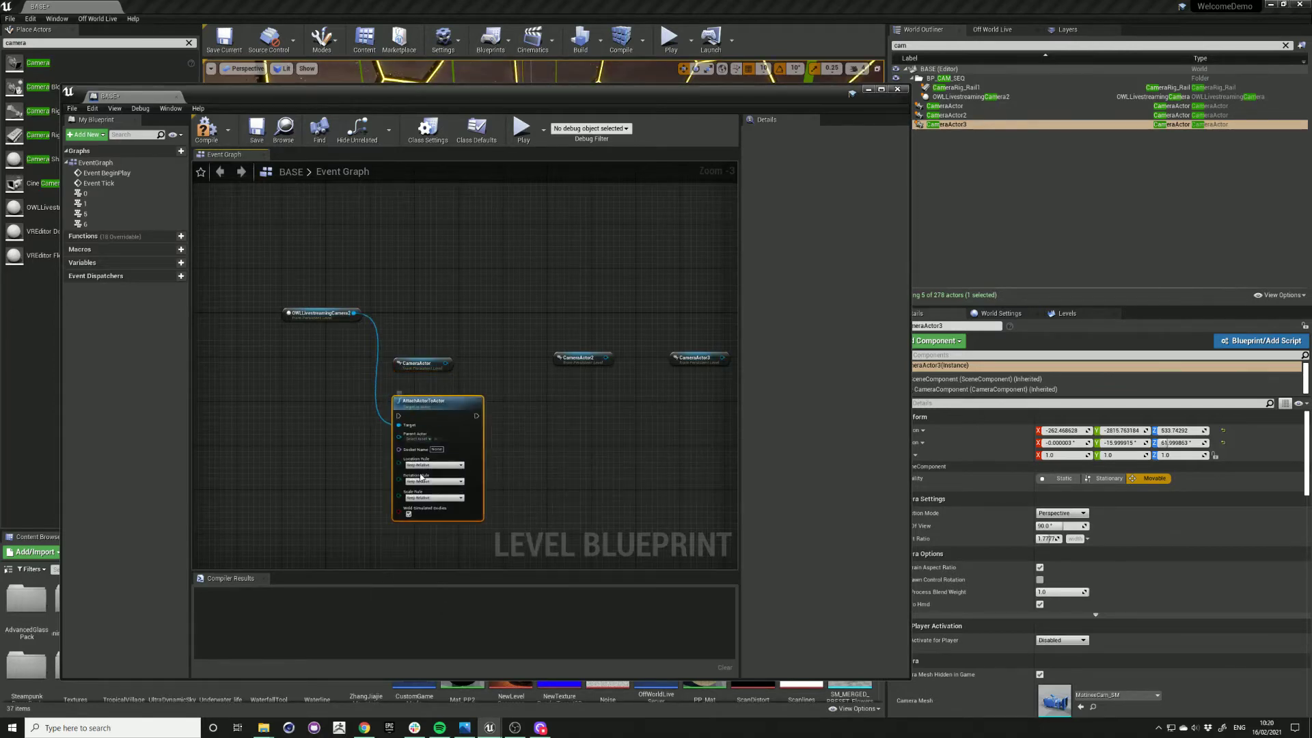
# Set the AttachActorToActor node's Location, Rotation and Scale rules to Snap to Target.
pyautogui.scroll(3, 421, 478)
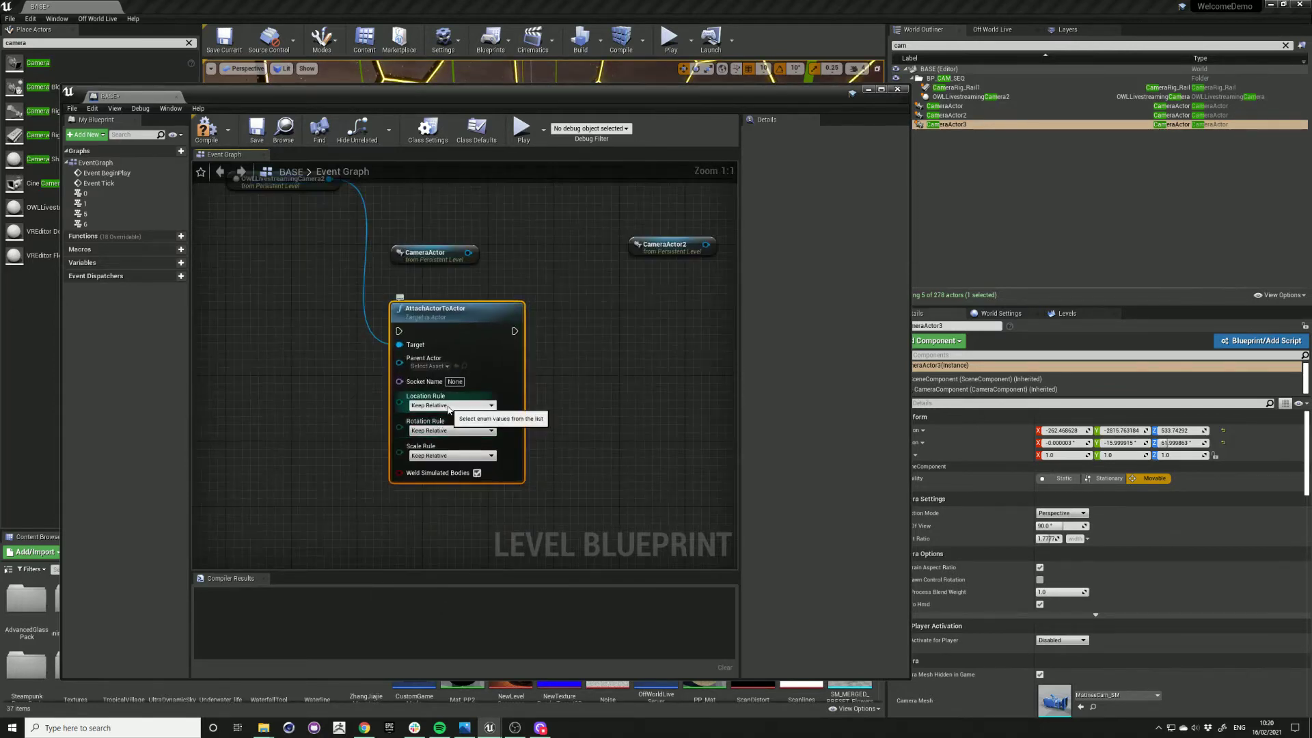
pyautogui.click(449, 406)
pyautogui.click(448, 431)
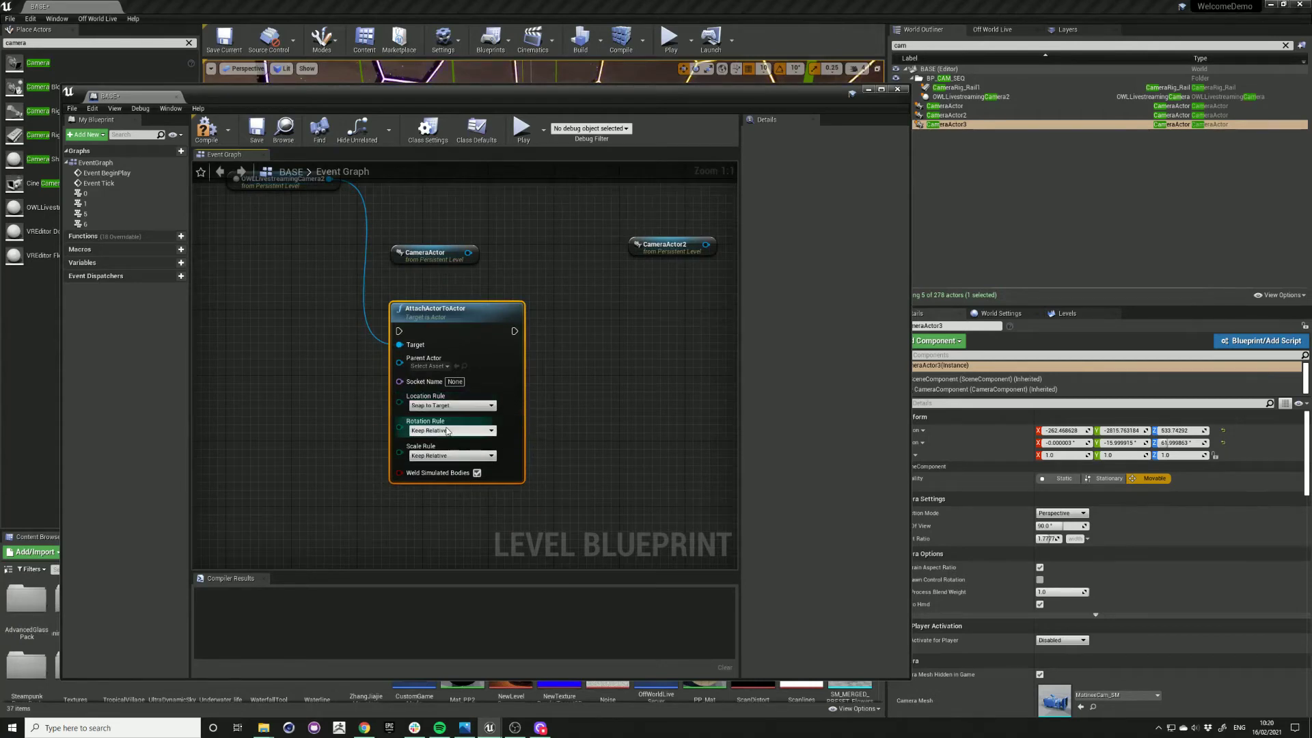
pyautogui.click(449, 431)
pyautogui.click(444, 453)
pyautogui.click(448, 456)
pyautogui.click(438, 478)
# Make two copies of the AttachActorToActor node and place them below the CameraActor2 and CameraActor3 references.
pyautogui.moveTo(527, 446); pyautogui.dragTo(433, 494, button='right')
pyautogui.scroll(-1, 435, 492)
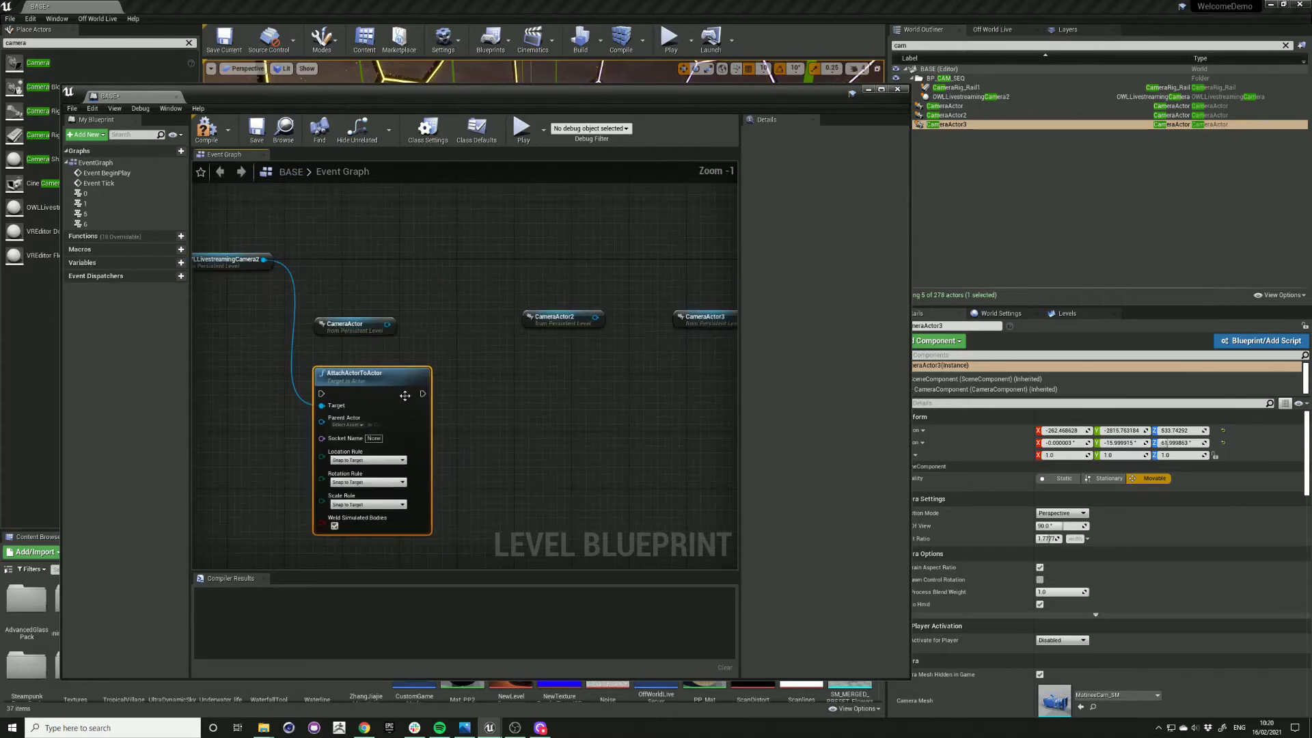
pyautogui.hotkey('ctrl', 'c')
pyautogui.hotkey('ctrl', 'v')
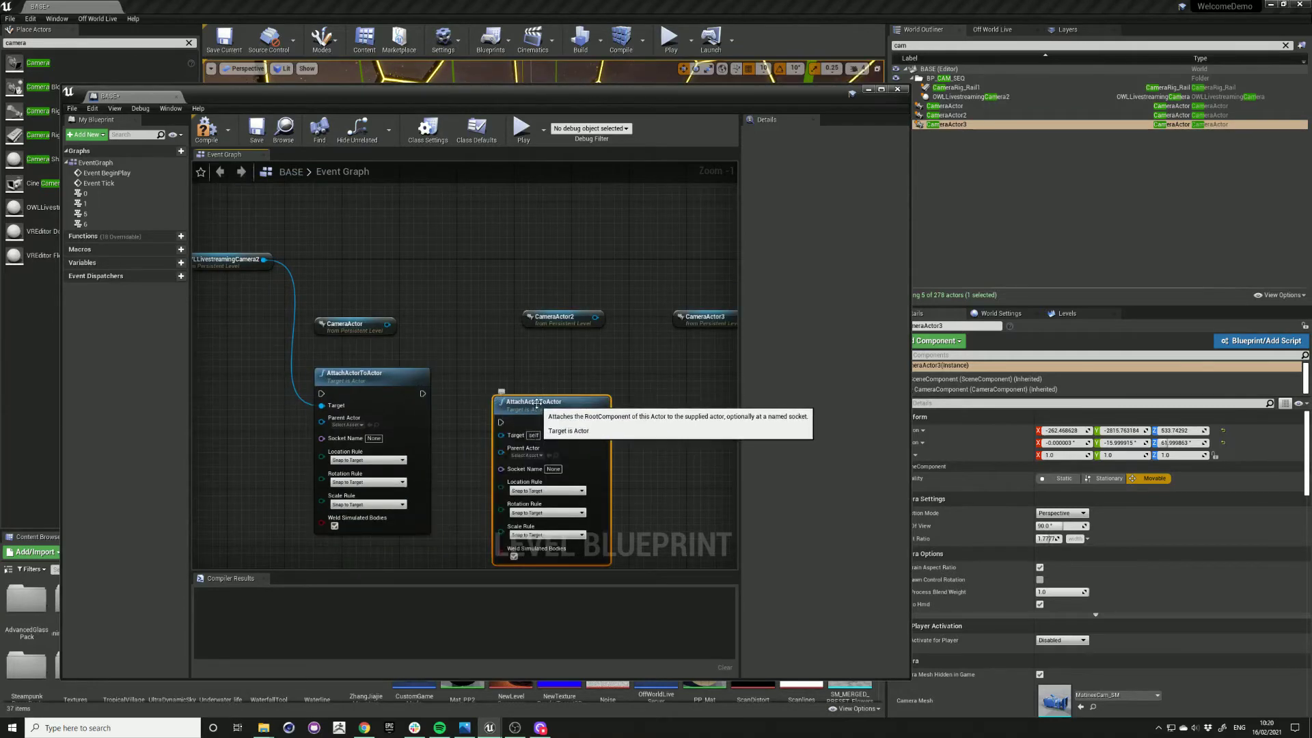
pyautogui.moveTo(540, 402); pyautogui.dragTo(570, 380)
pyautogui.moveTo(571, 380); pyautogui.dragTo(458, 340, button='right')
pyautogui.hotkey('ctrl', 'v')
pyautogui.moveTo(573, 338); pyautogui.dragTo(645, 337)
pyautogui.moveTo(318, 344); pyautogui.dragTo(459, 336, button='right')
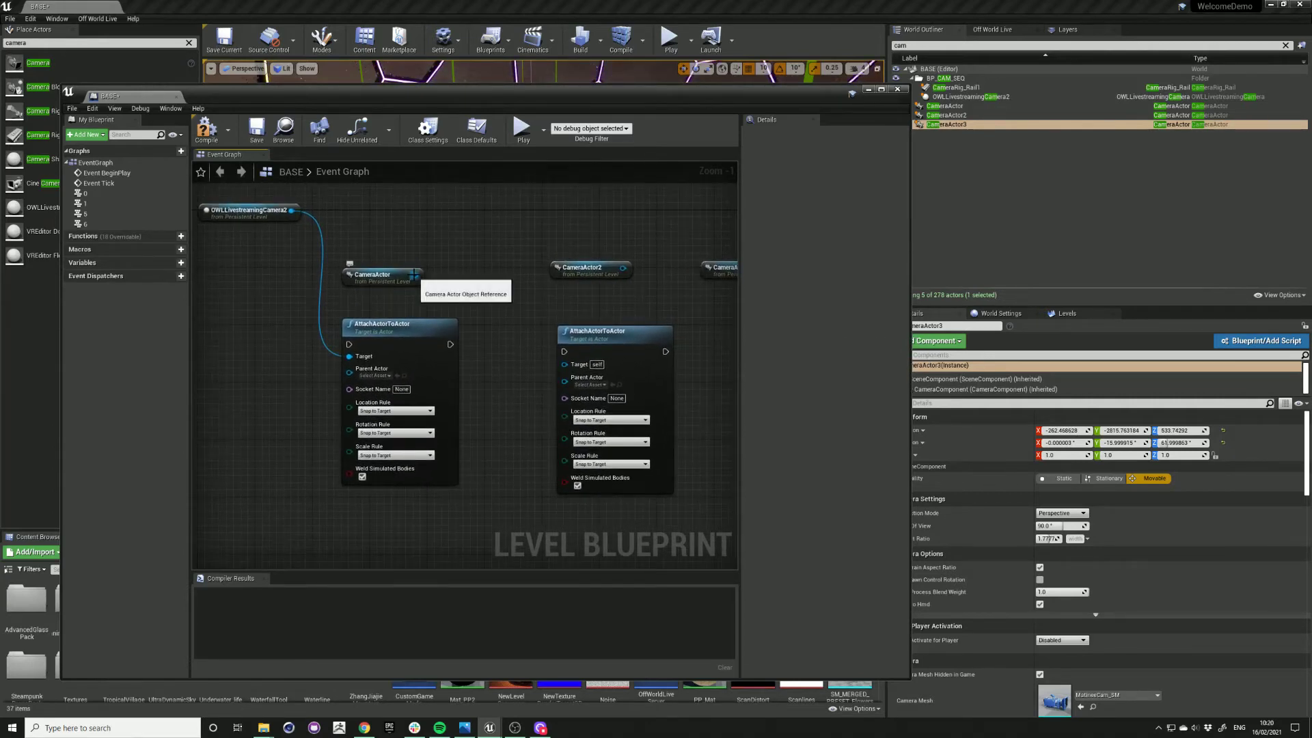
# Connect CameraActor, CameraActor2 and CameraActor3 to the Parent Actor input of their respective AttachActorToActor nodes.
pyautogui.moveTo(415, 274); pyautogui.dragTo(350, 369)
pyautogui.moveTo(623, 269); pyautogui.dragTo(566, 381)
pyautogui.moveTo(631, 371); pyautogui.dragTo(413, 380, button='right')
pyautogui.moveTo(552, 278); pyautogui.dragTo(552, 391)
# Connect OWLLivestreamingCamera2 to the Target inputs of the AttachActorToActor nodes for CameraActor2 and CameraActor3.
pyautogui.moveTo(318, 366); pyautogui.dragTo(526, 381, button='right')
pyautogui.moveTo(278, 285); pyautogui.dragTo(342, 269, button='right')
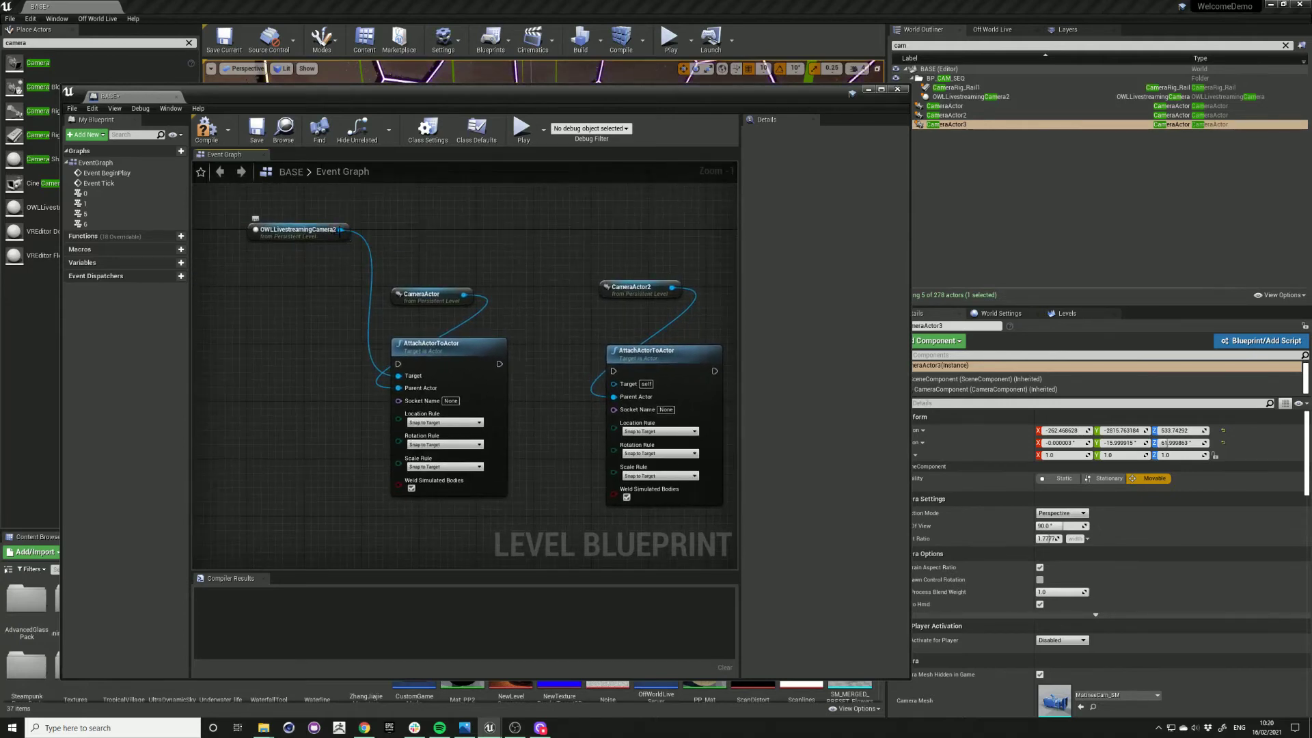
pyautogui.moveTo(341, 230); pyautogui.dragTo(616, 384)
pyautogui.moveTo(628, 409); pyautogui.dragTo(482, 412, button='right')
pyautogui.scroll(-1, 482, 414)
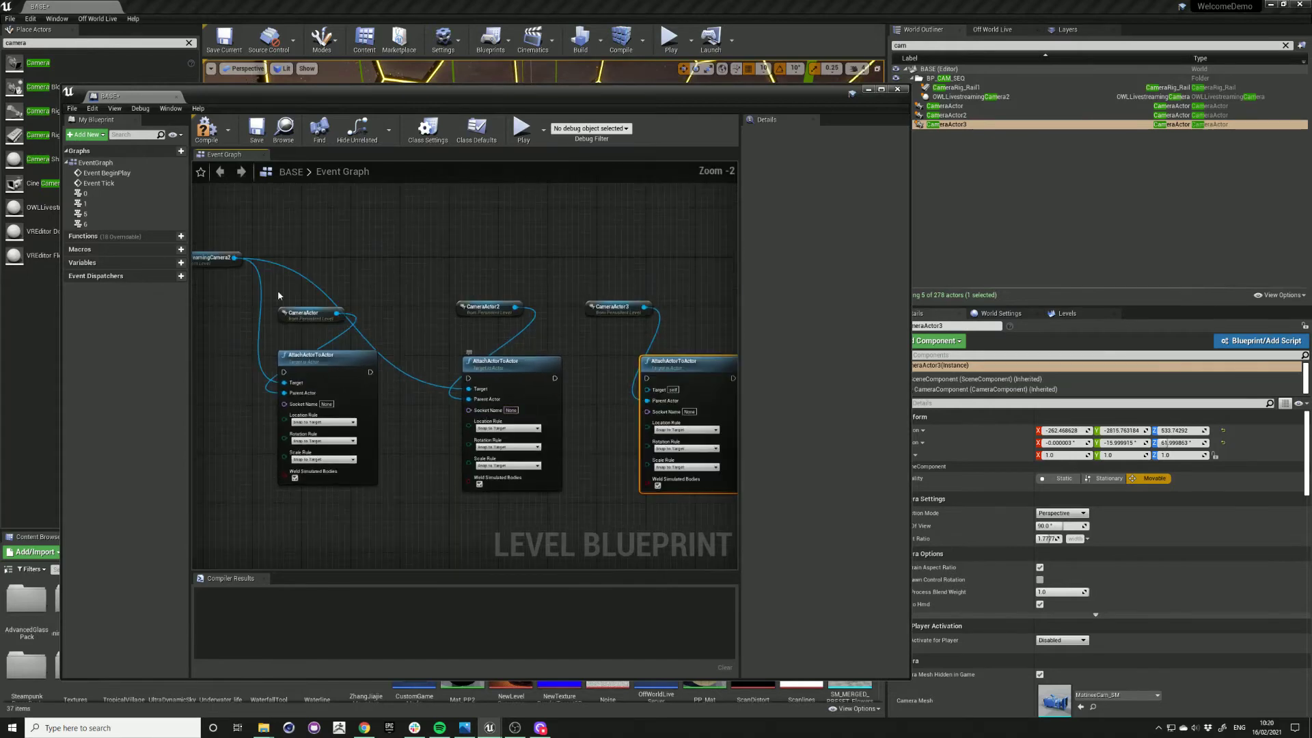
pyautogui.moveTo(236, 258); pyautogui.dragTo(650, 393)
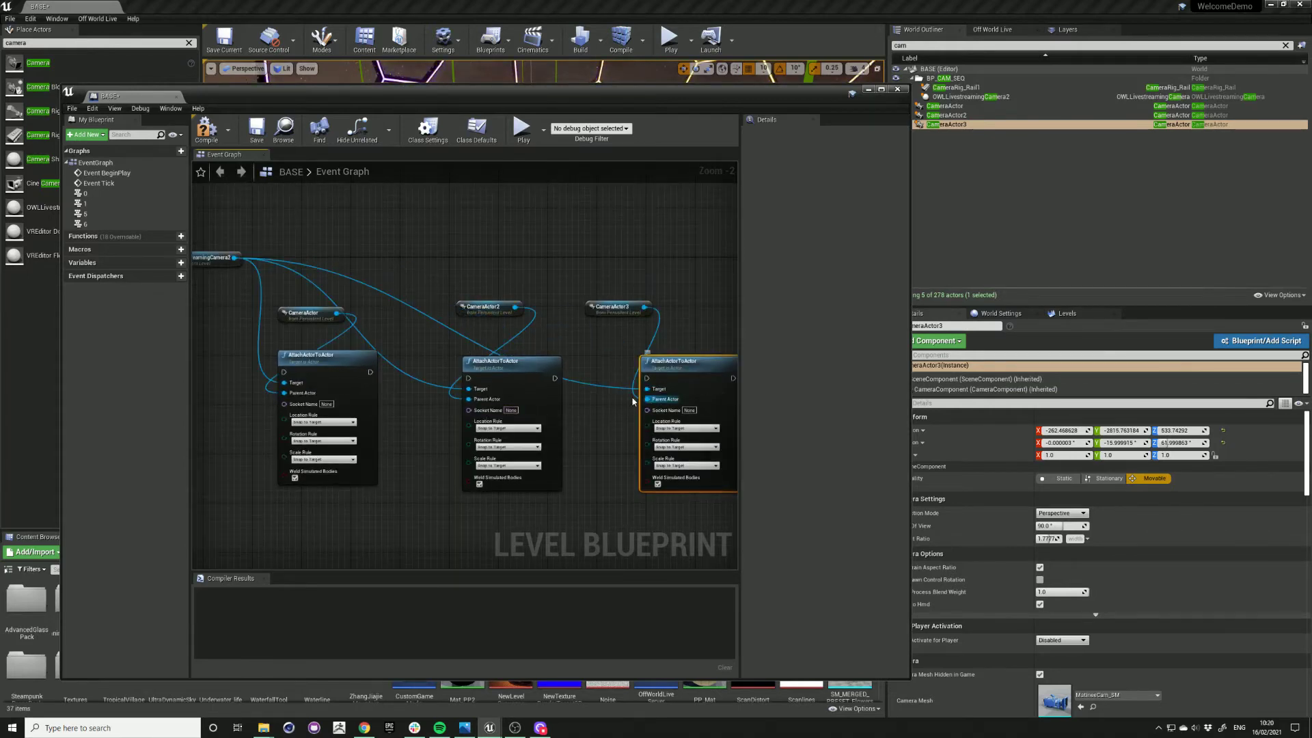
pyautogui.moveTo(430, 395); pyautogui.dragTo(482, 395, button='right')
# Add a keyboard event for the 1 key and connect its Pressed output to CameraActor's AttachActorToActor node.
pyautogui.scroll(-1, 441, 388)
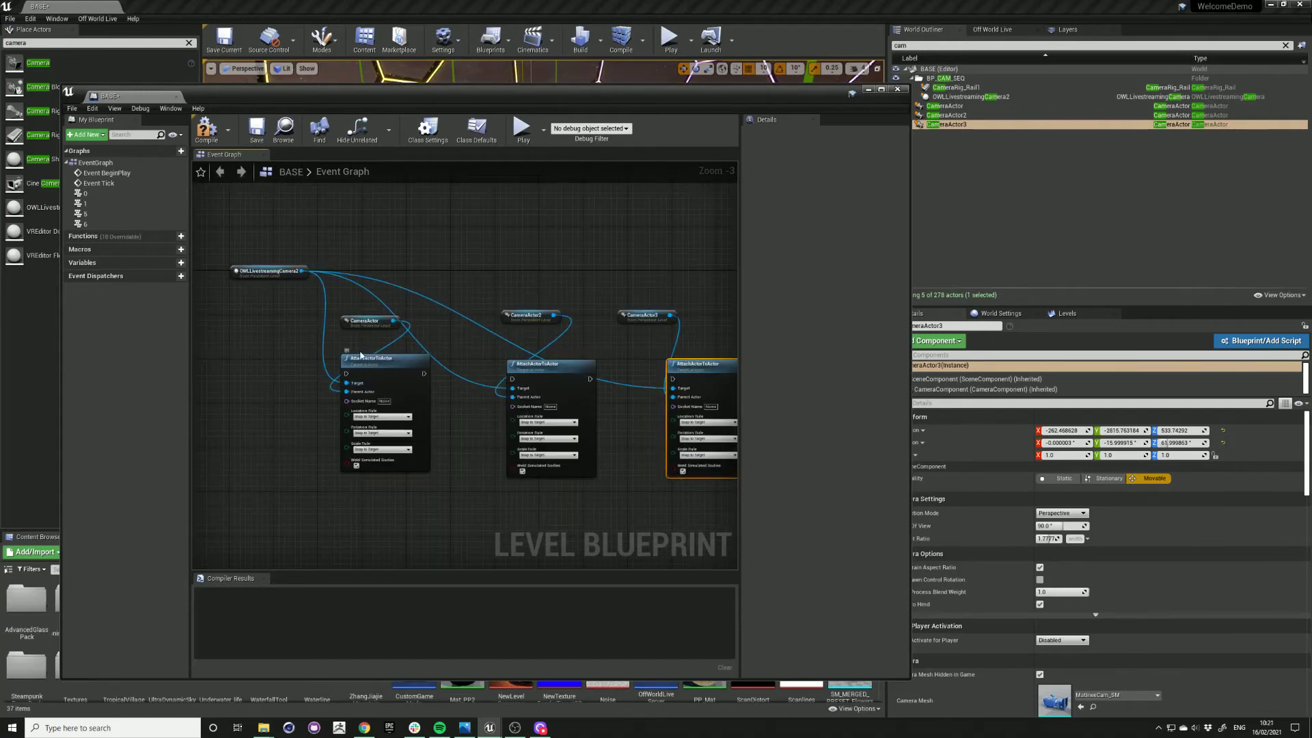
pyautogui.moveTo(338, 385); pyautogui.dragTo(395, 391, button='right')
pyautogui.scroll(3, 393, 391)
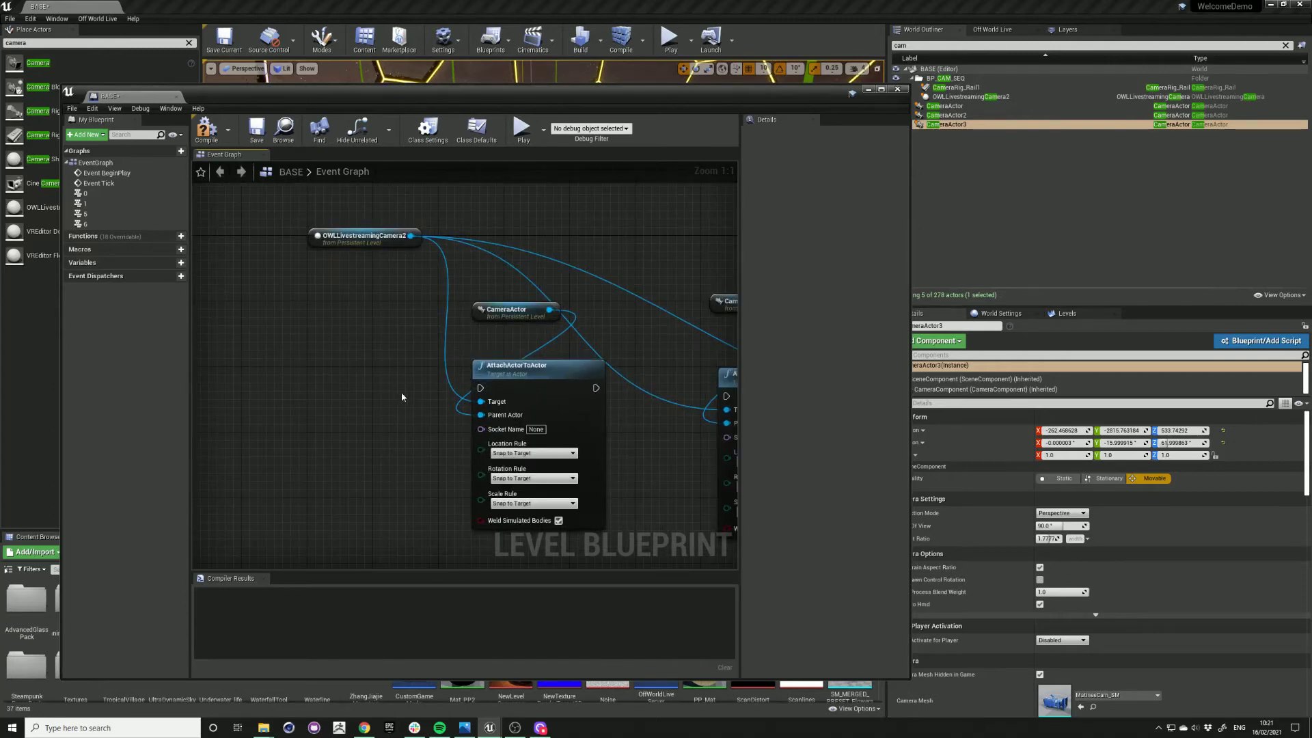
pyautogui.rightClick(402, 395)
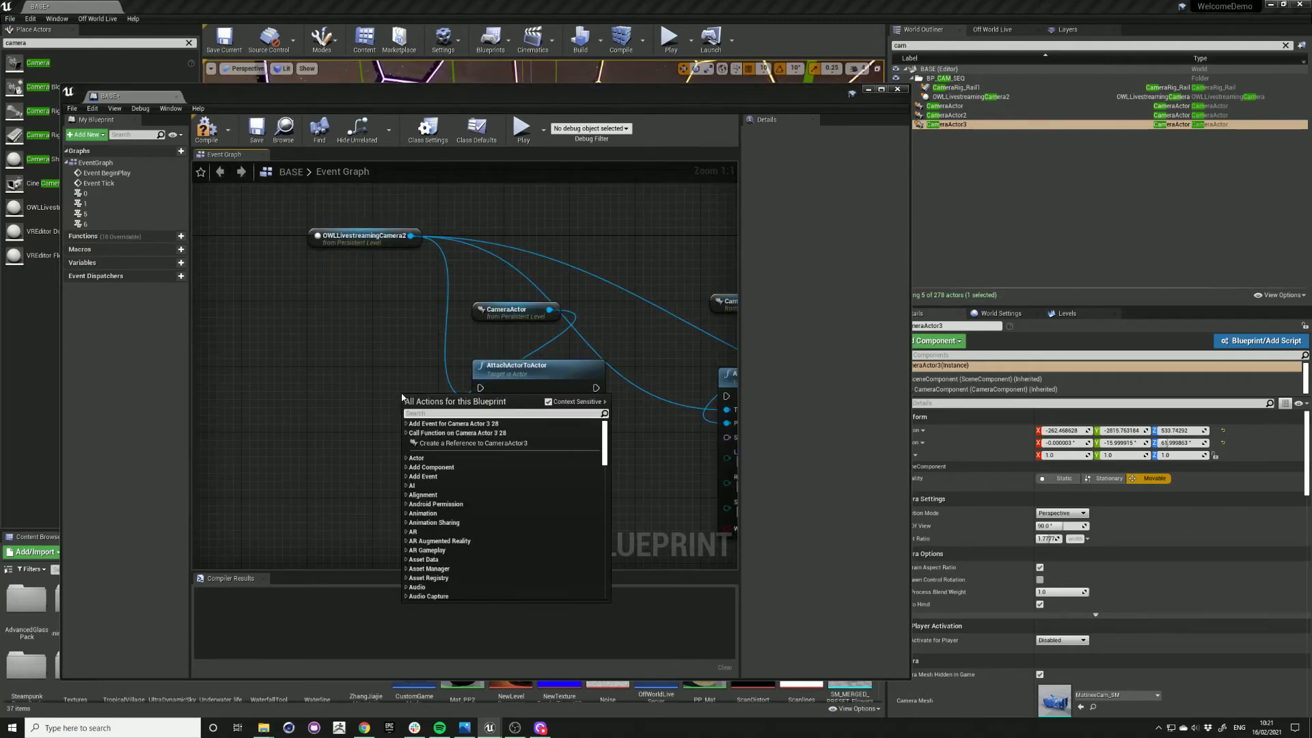
pyautogui.write('1')
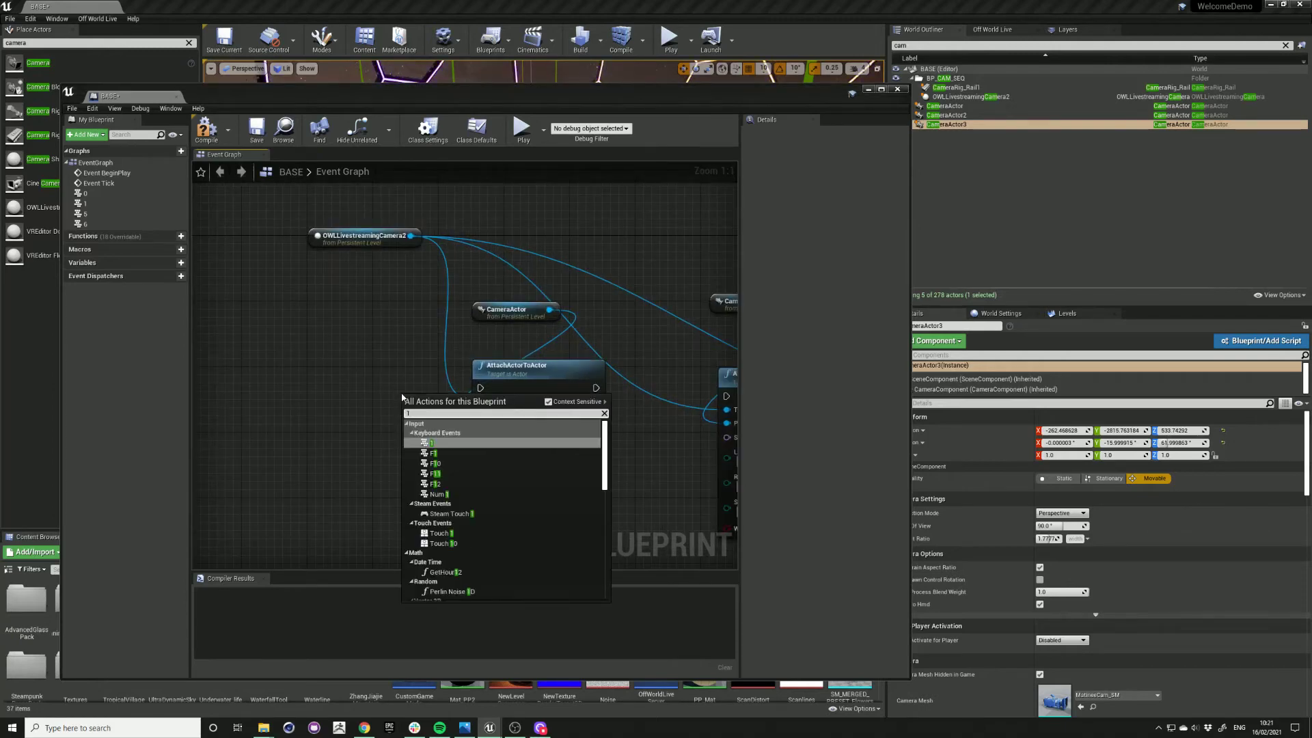
pyautogui.click(432, 442)
pyautogui.moveTo(422, 397); pyautogui.dragTo(481, 388)
# Add a keyboard event for the 2 key and connect its Pressed output to CameraActor2's AttachActorToActor node.
pyautogui.moveTo(641, 403); pyautogui.dragTo(417, 397, button='right')
pyautogui.rightClick(438, 380)
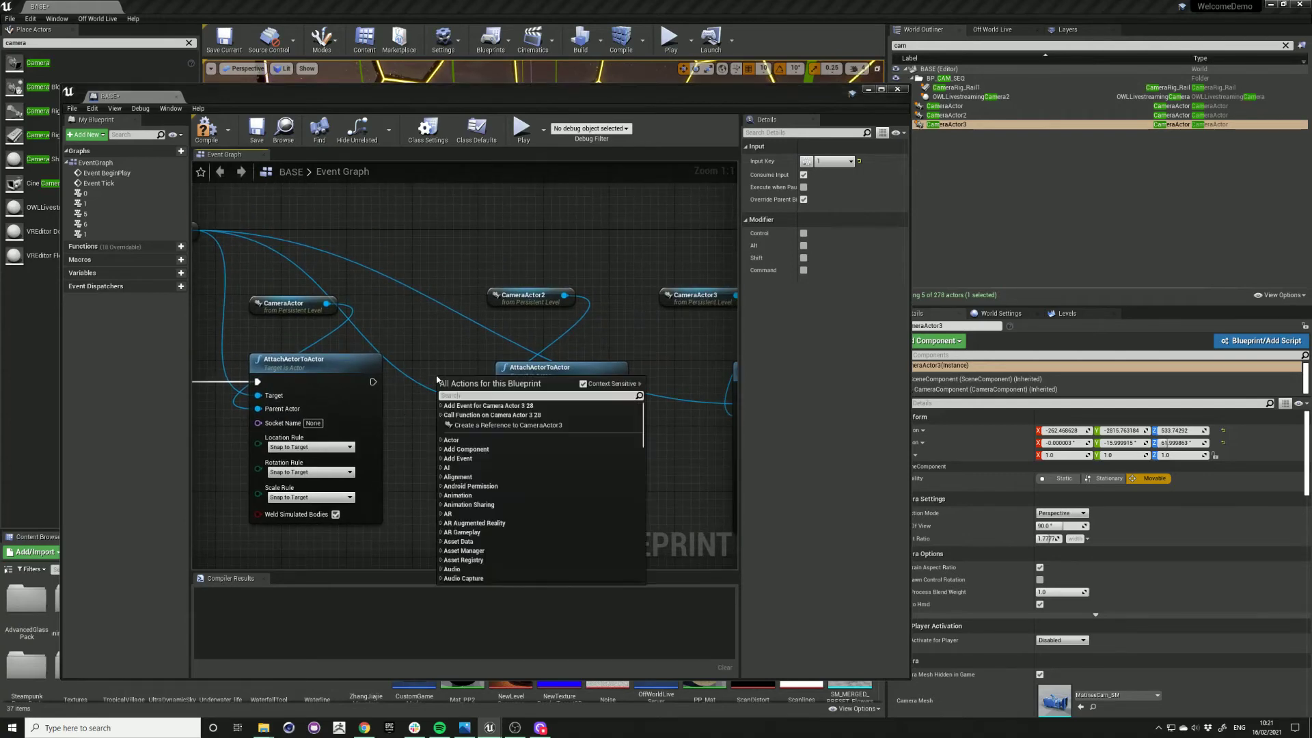
pyautogui.write('2')
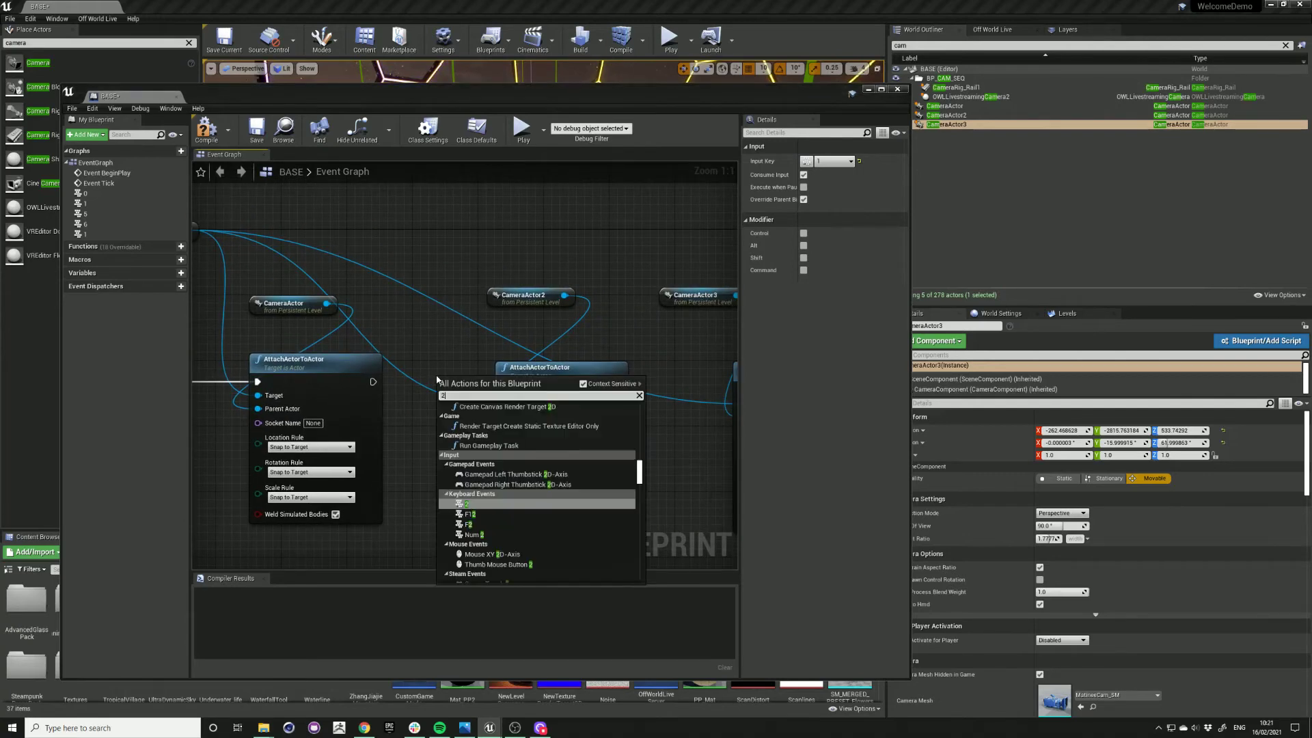
pyautogui.click(492, 514)
pyautogui.moveTo(463, 384); pyautogui.dragTo(505, 389)
# Add a keyboard event for the 3 key and connect its Pressed output to CameraActor3's AttachActorToActor node.
pyautogui.moveTo(602, 403); pyautogui.dragTo(431, 403, button='right')
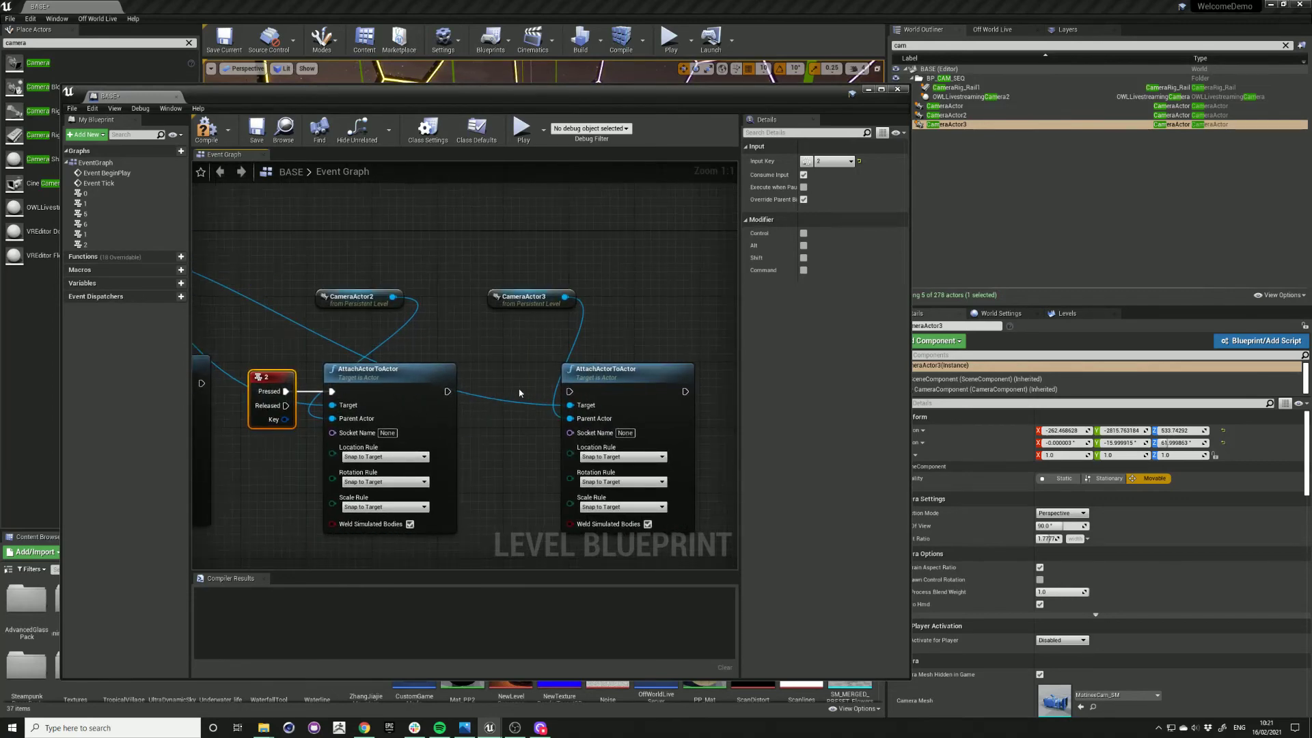
pyautogui.rightClick(519, 393)
pyautogui.write('3')
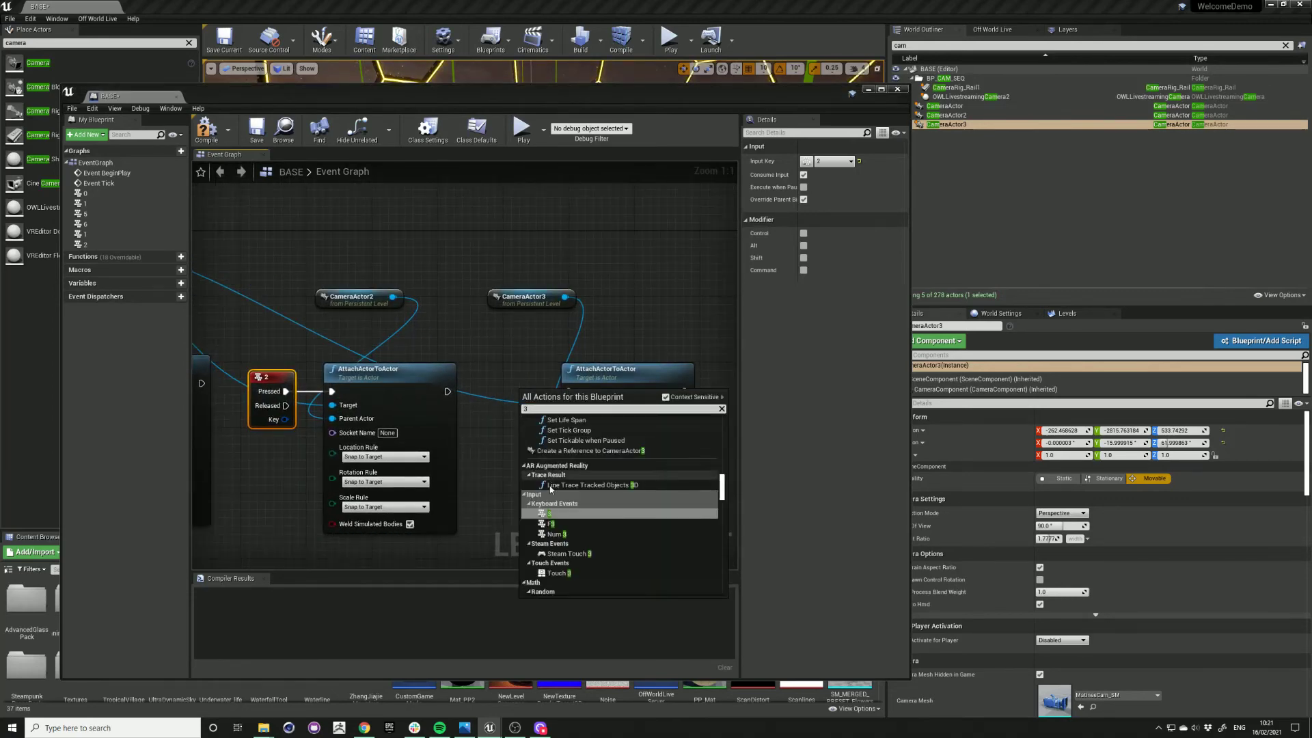
pyautogui.click(539, 512)
pyautogui.moveTo(529, 383); pyautogui.dragTo(572, 391)
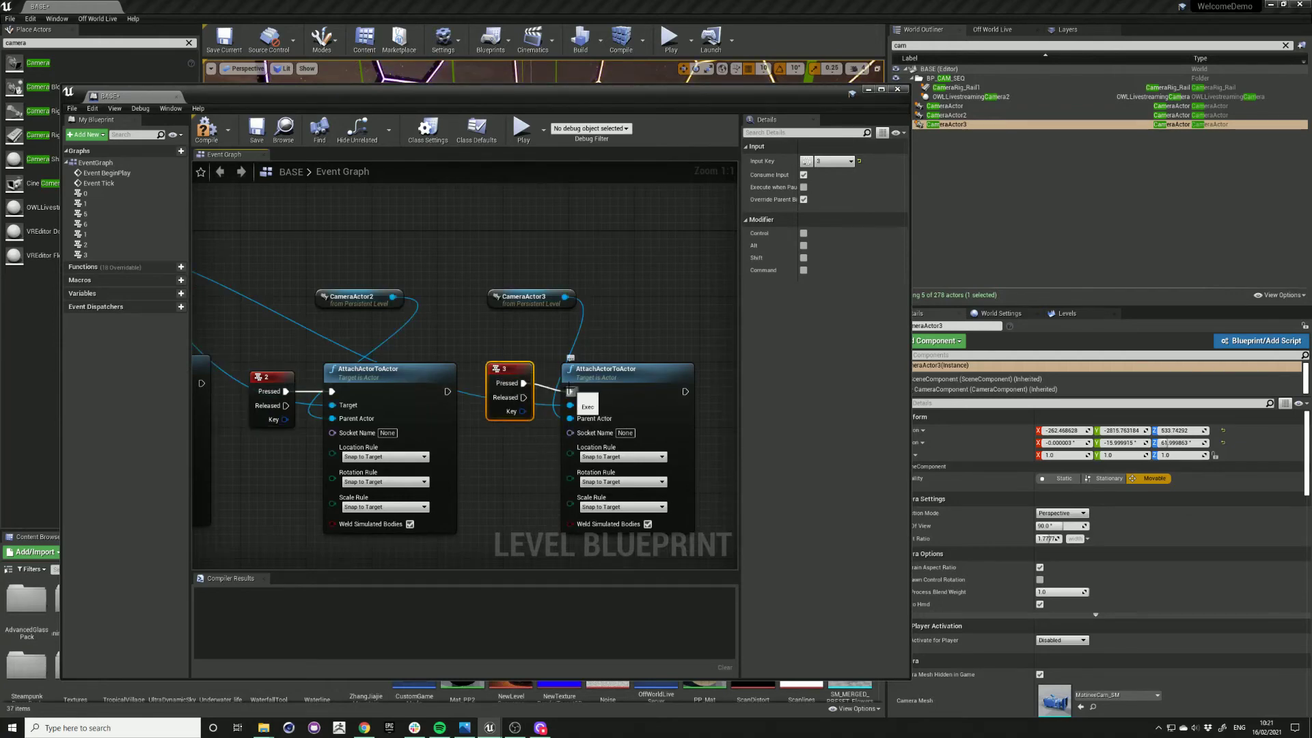
# Compile the Level Blueprint and minimize its window to return to the level editor.
pyautogui.scroll(-3, 332, 367)
pyautogui.moveTo(331, 366); pyautogui.dragTo(430, 366, button='right')
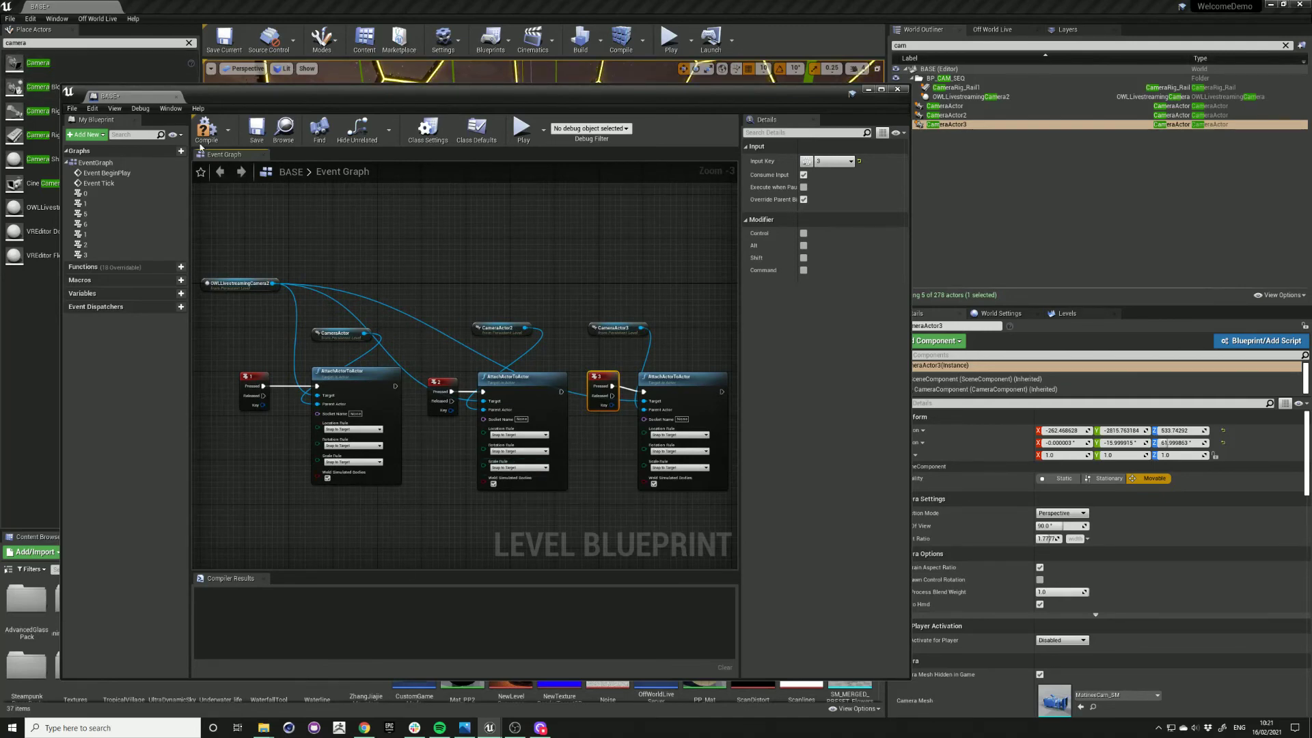
pyautogui.click(206, 130)
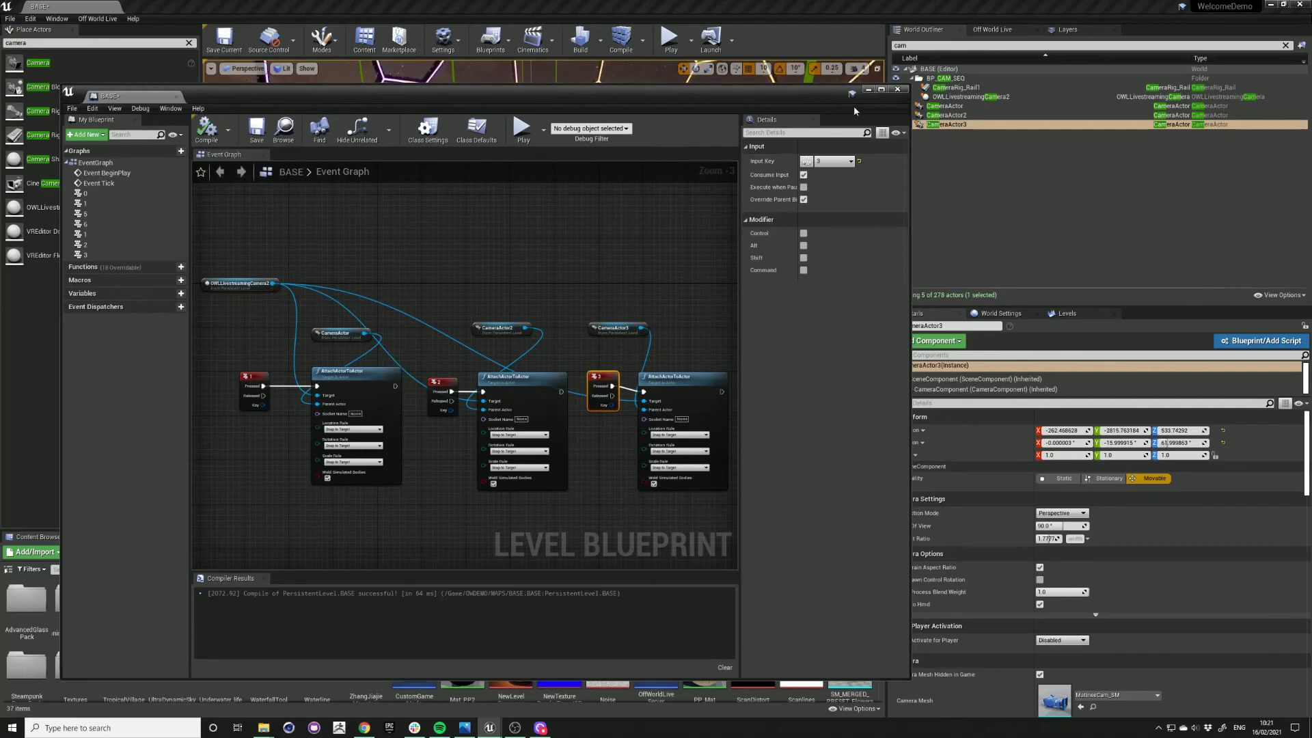
pyautogui.click(867, 90)
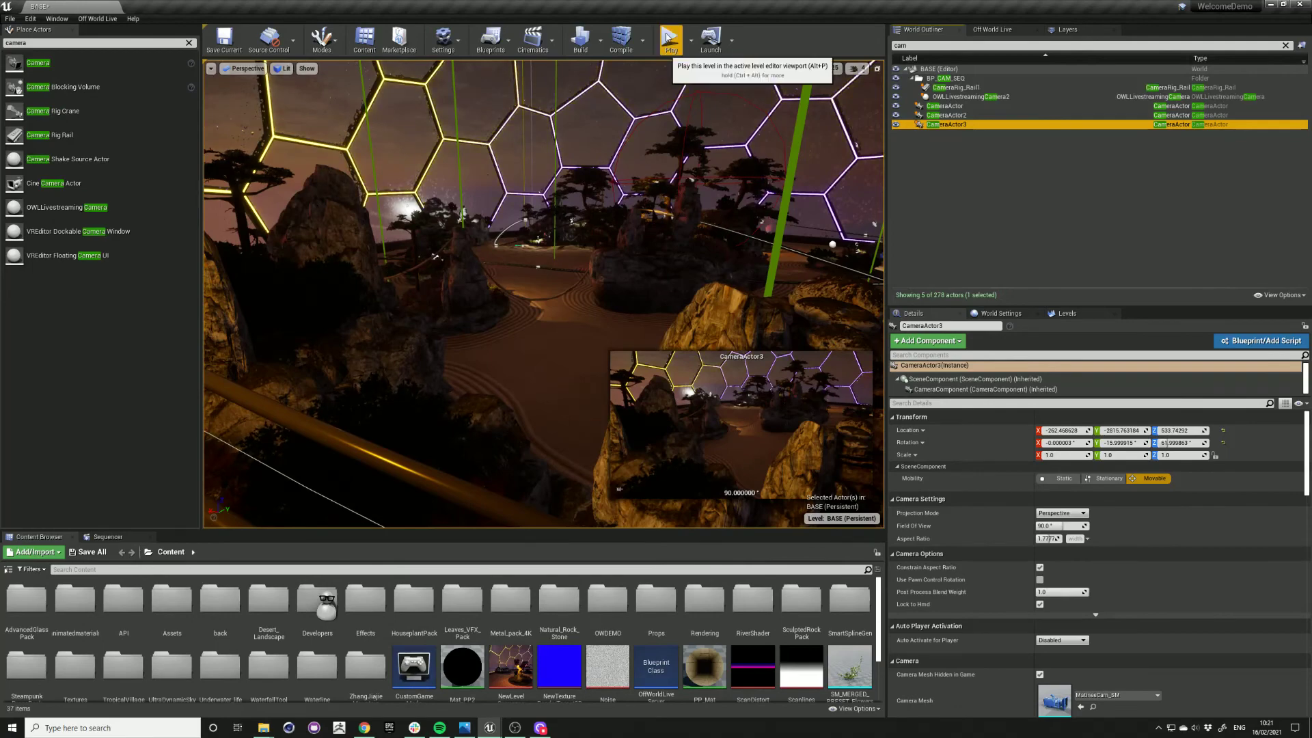
# Play the level, shrink the editor window to show OBS beside it, and give the game viewport input focus.
pyautogui.click(669, 39)
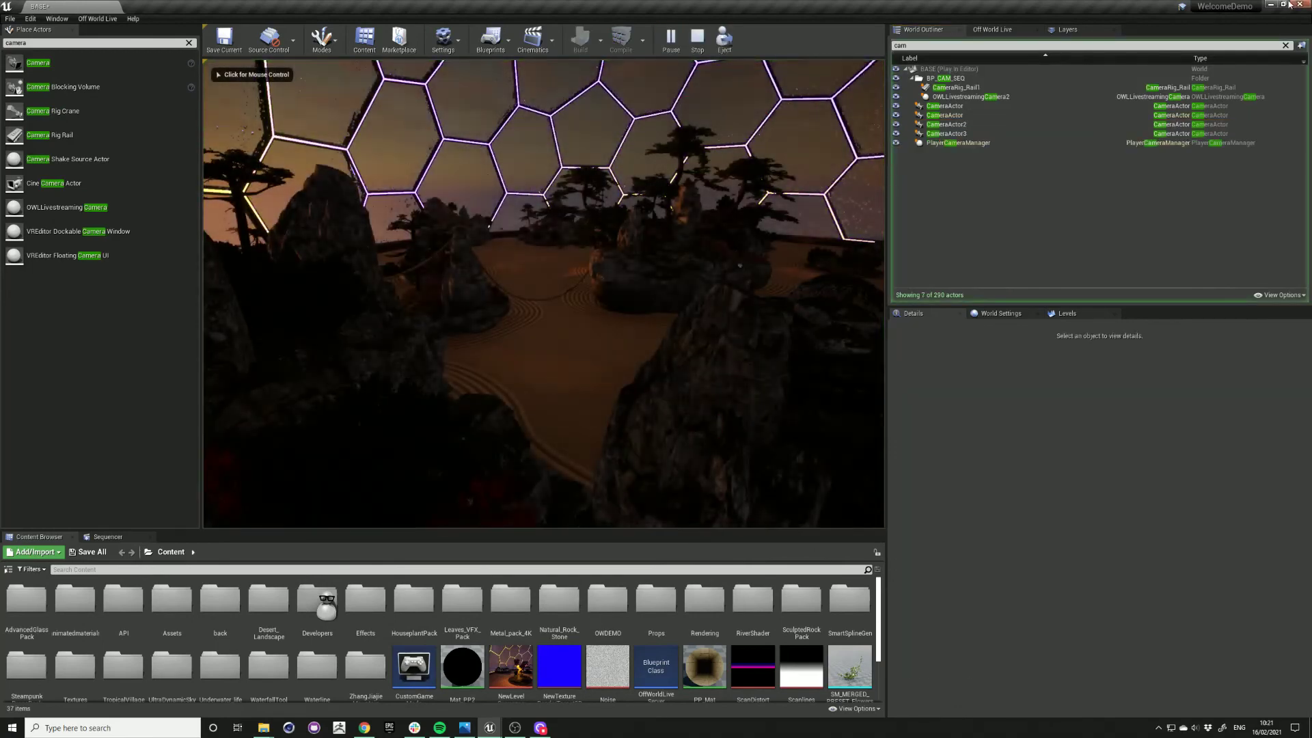
pyautogui.click(1283, 4)
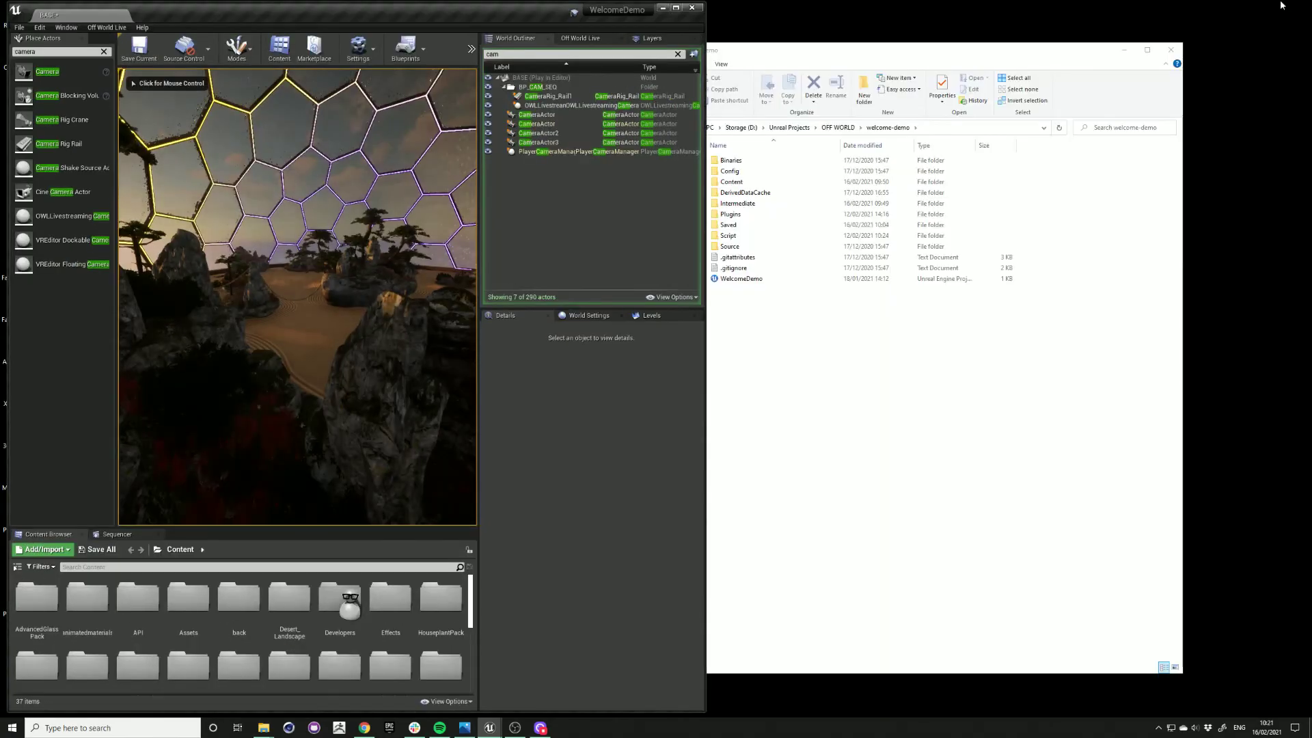
pyautogui.click(516, 729)
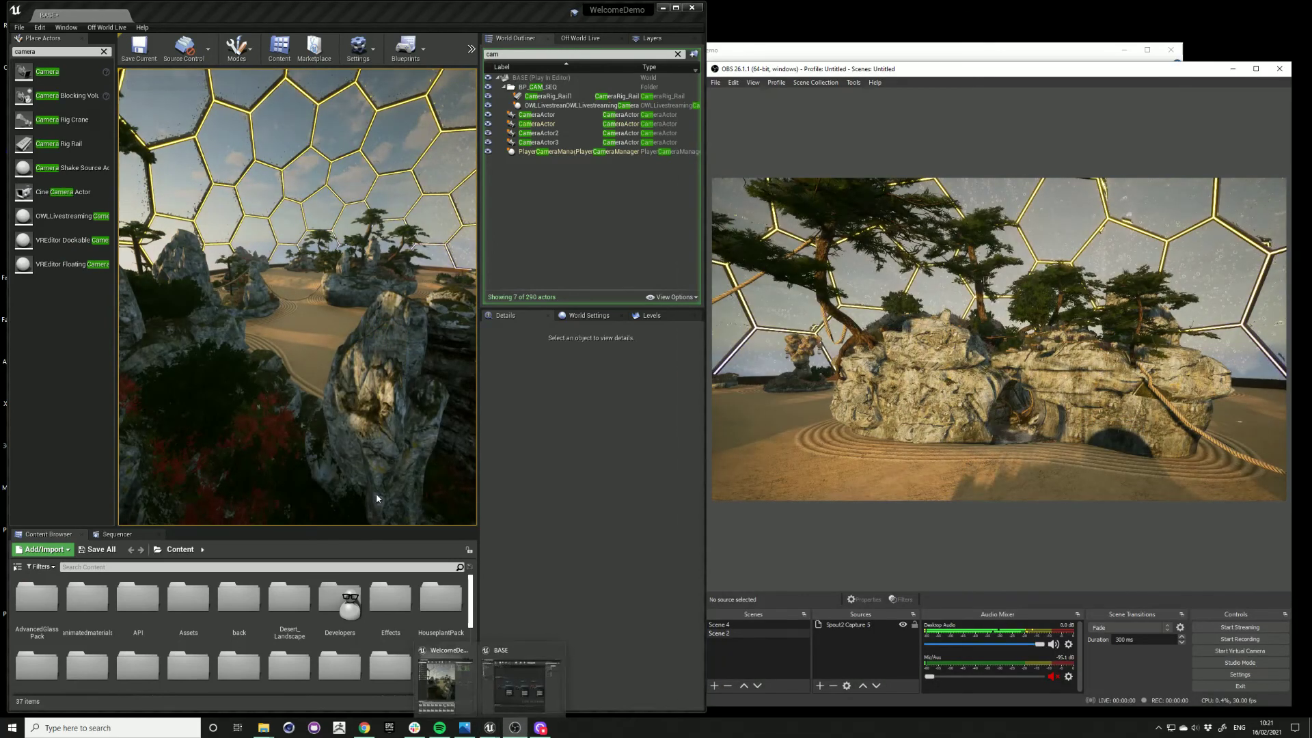
pyautogui.click(352, 403)
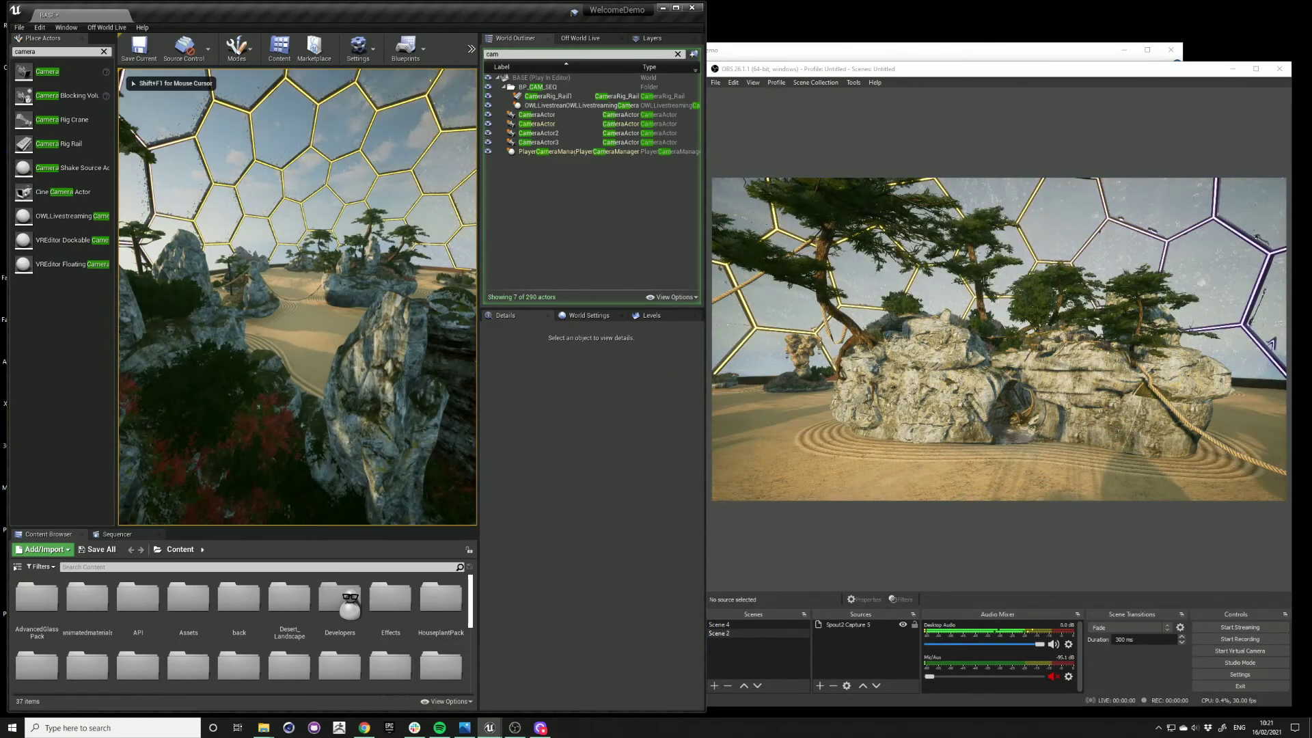